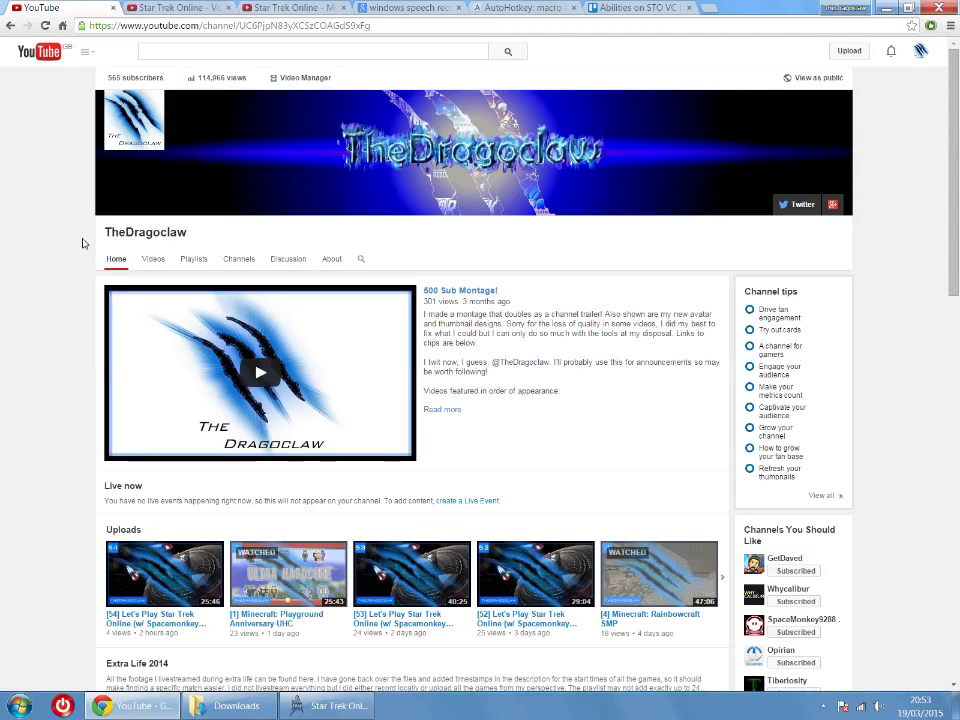
Step: View the Star Trek Online Voice Commands Demonstration video page and open the More Voice Commands video page
left_click(156, 7)
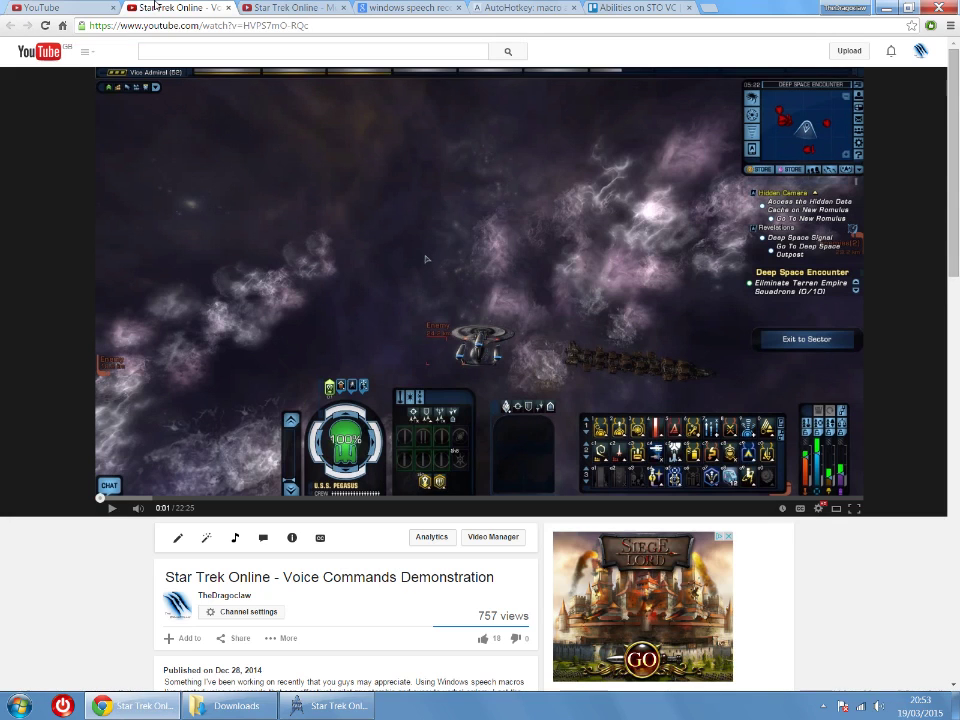
left_click(268, 7)
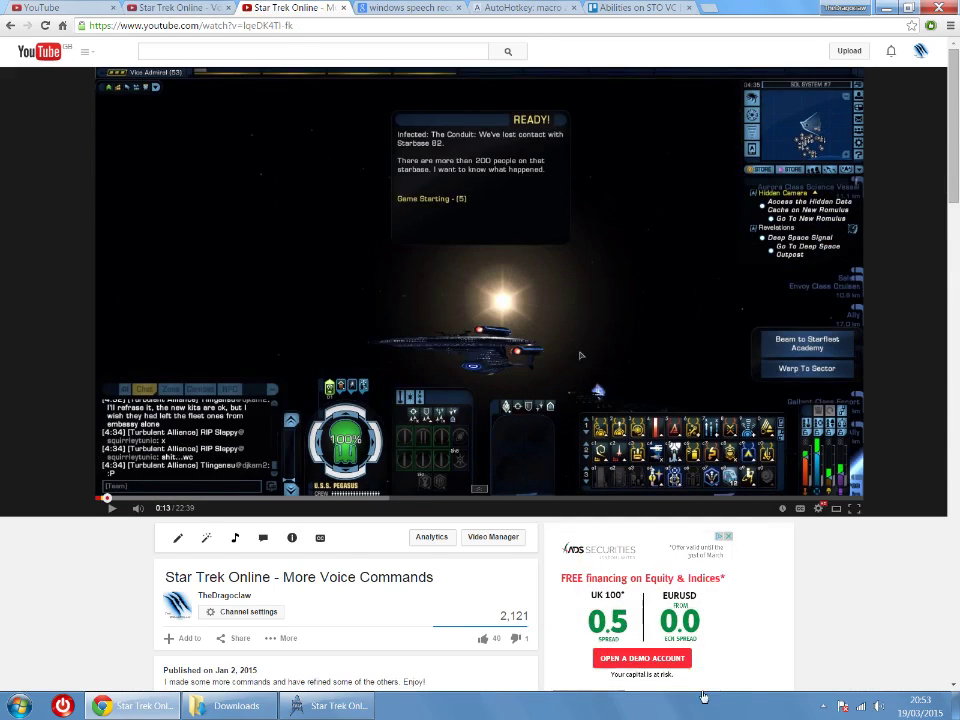
left_click(202, 6)
left_click(285, 7)
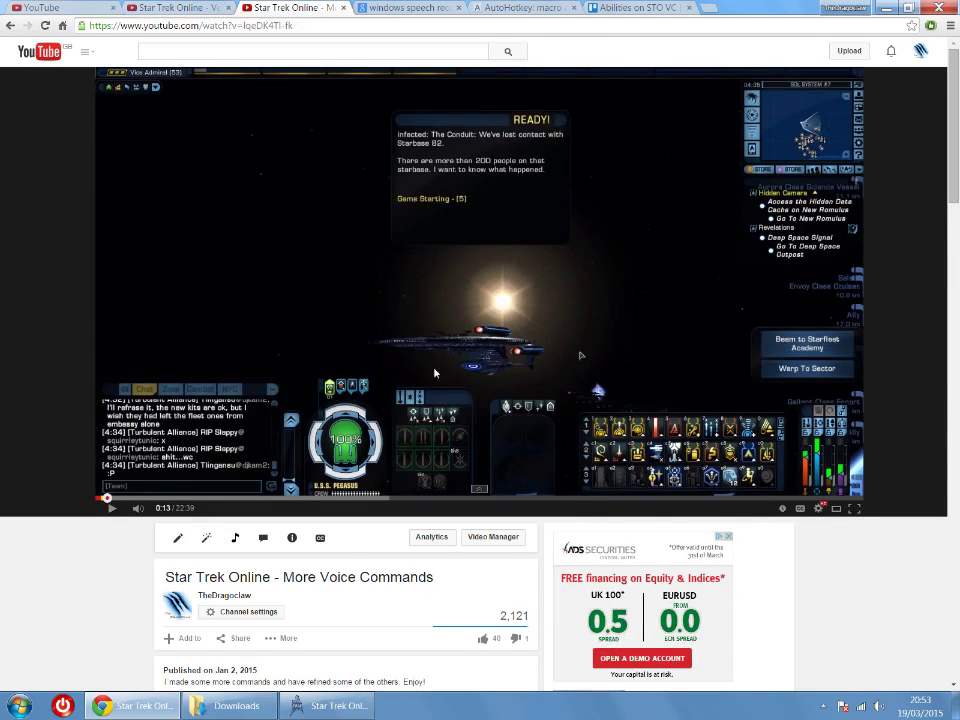
Step: Examine the description and viewer comments of the More Voice Commands video
scroll(475, 394, "down", 2)
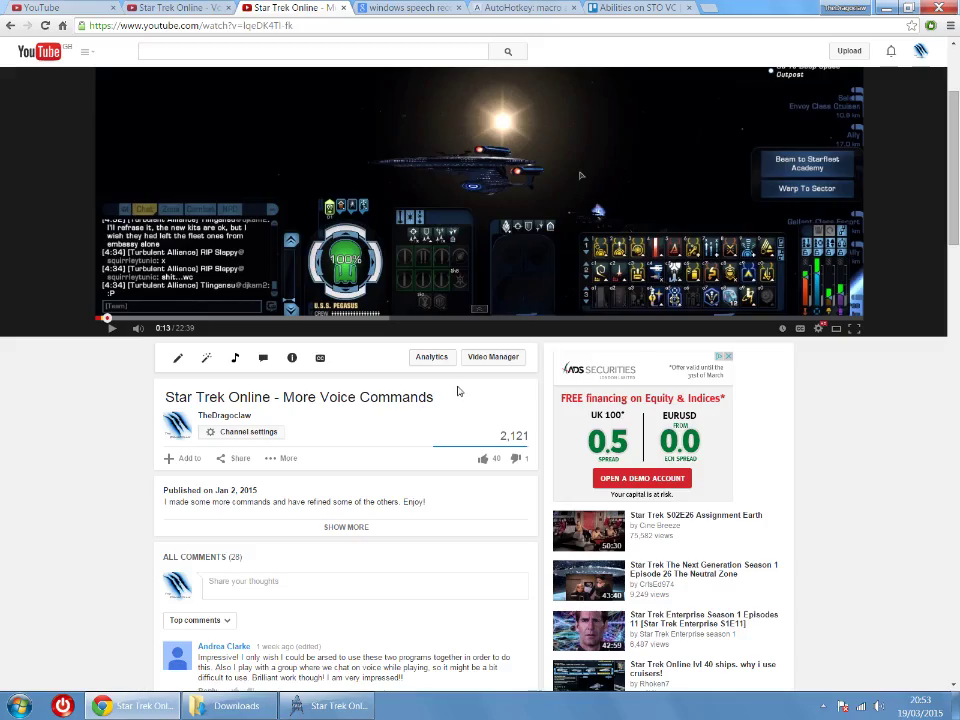
scroll(456, 395, "down", 5)
scroll(418, 442, "down", 4)
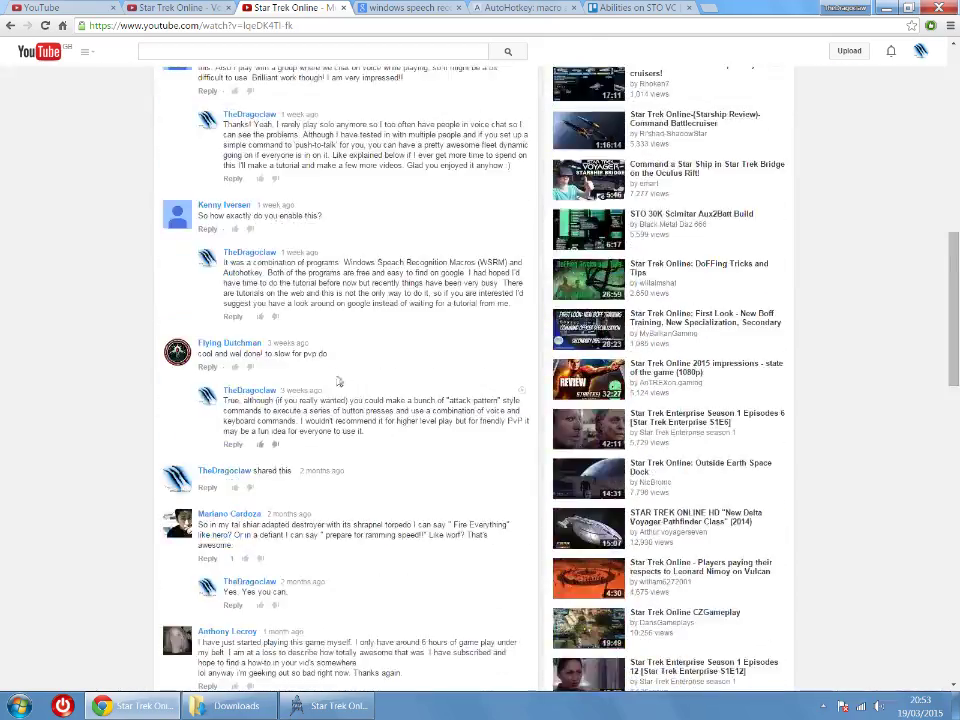
scroll(197, 274, "up", 5)
scroll(197, 274, "down", 8)
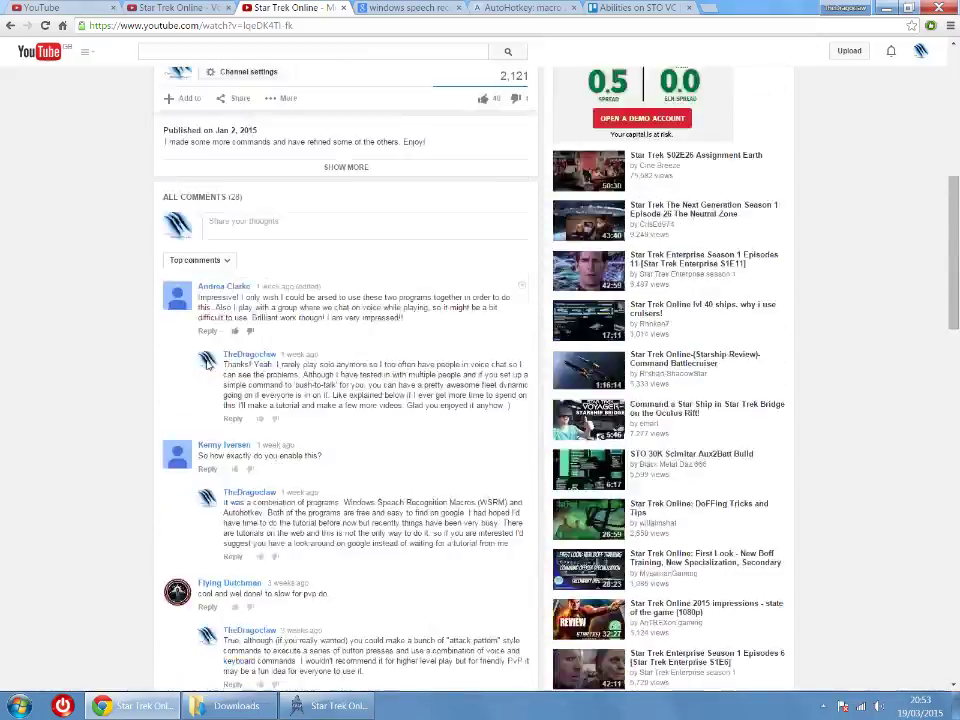
scroll(197, 274, "up", 3)
scroll(457, 540, "up", 8)
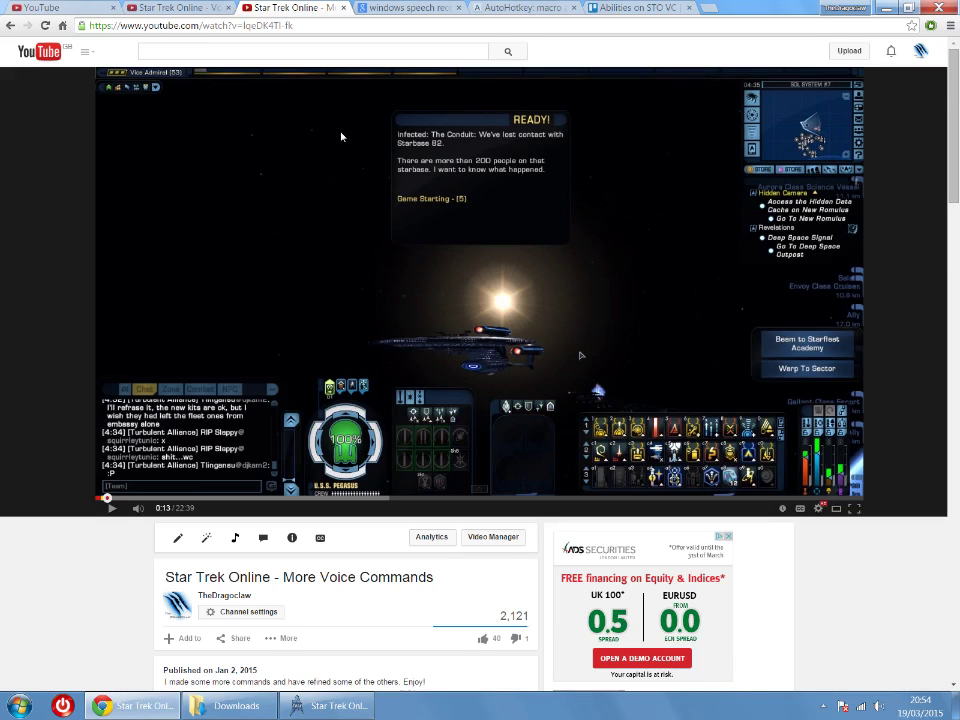
scroll(341, 137, "down", 4)
scroll(312, 205, "up", 4)
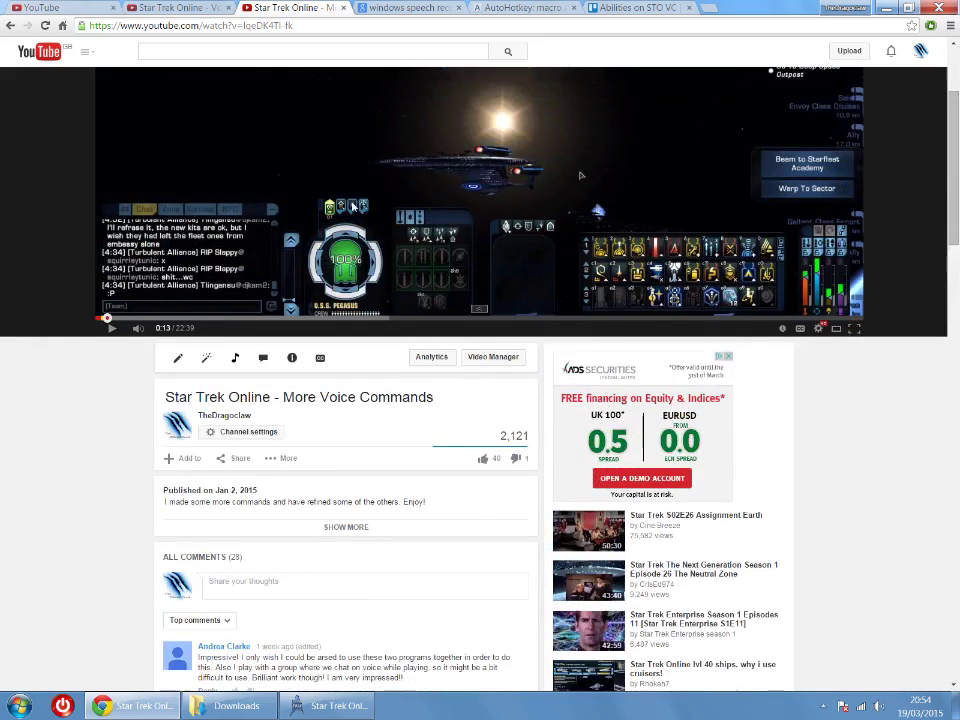
scroll(285, 230, "down", 4)
scroll(300, 320, "up", 4)
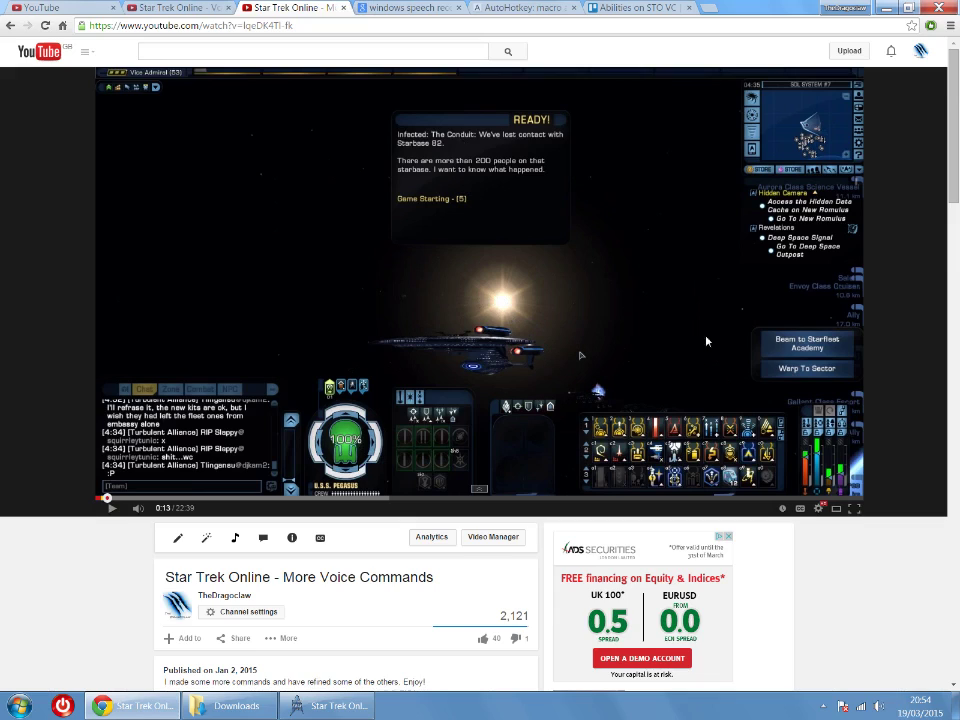
Step: View the Windows Speech Recognition Macros download page and expand its Details section
left_click(454, 6)
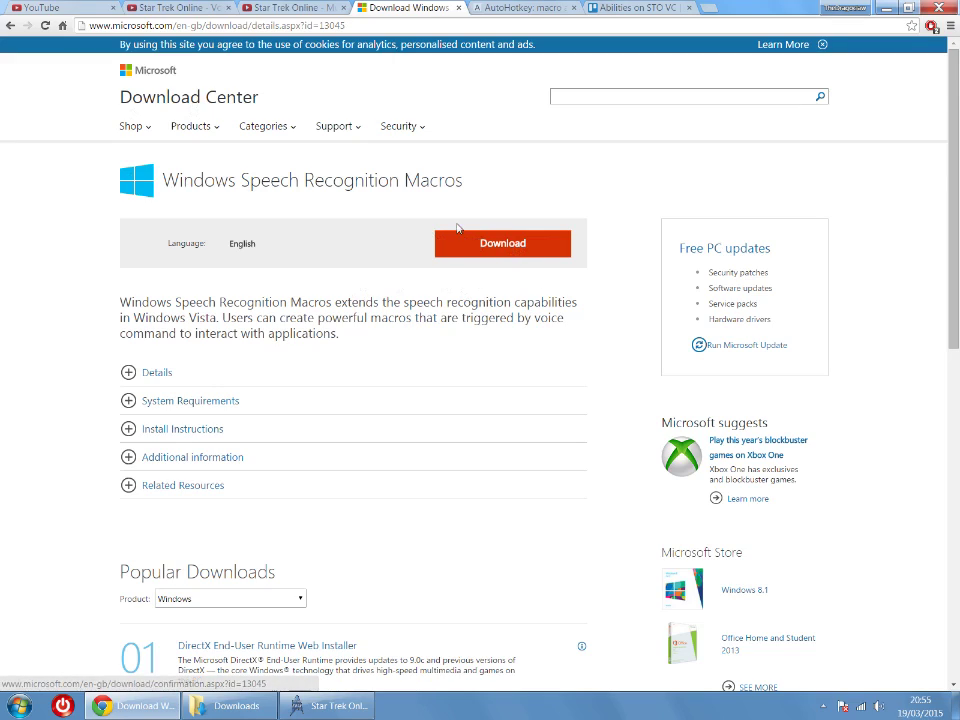
left_click(334, 370)
scroll(330, 438, "down", 1)
scroll(387, 439, "up", 1)
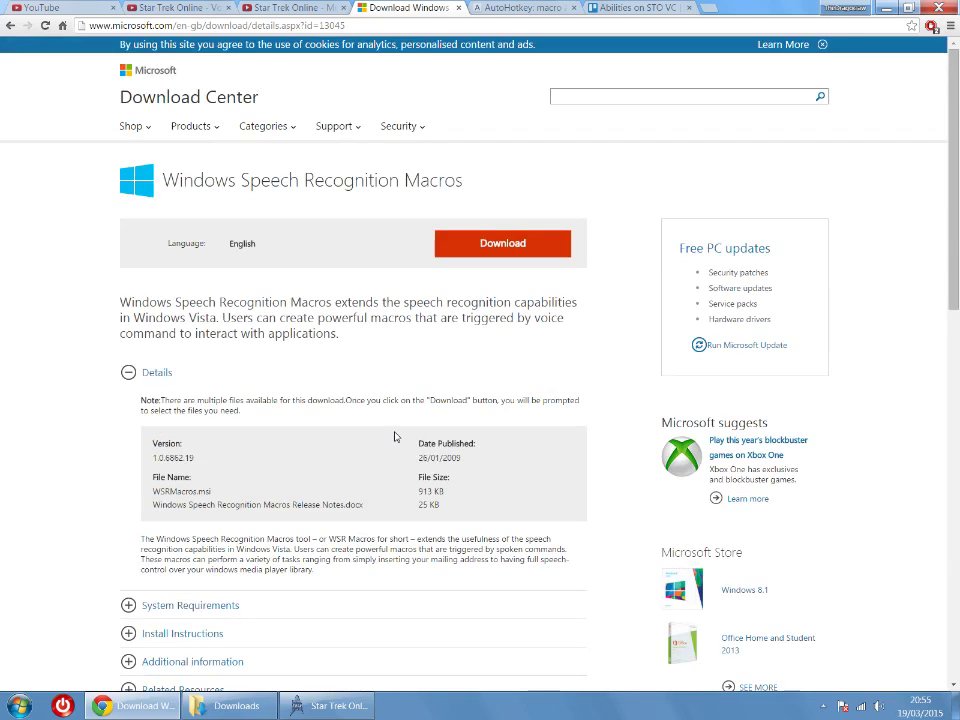
Step: View the AutoHotkey home page and take a brief look at the Star Trek Online window
left_click(527, 7)
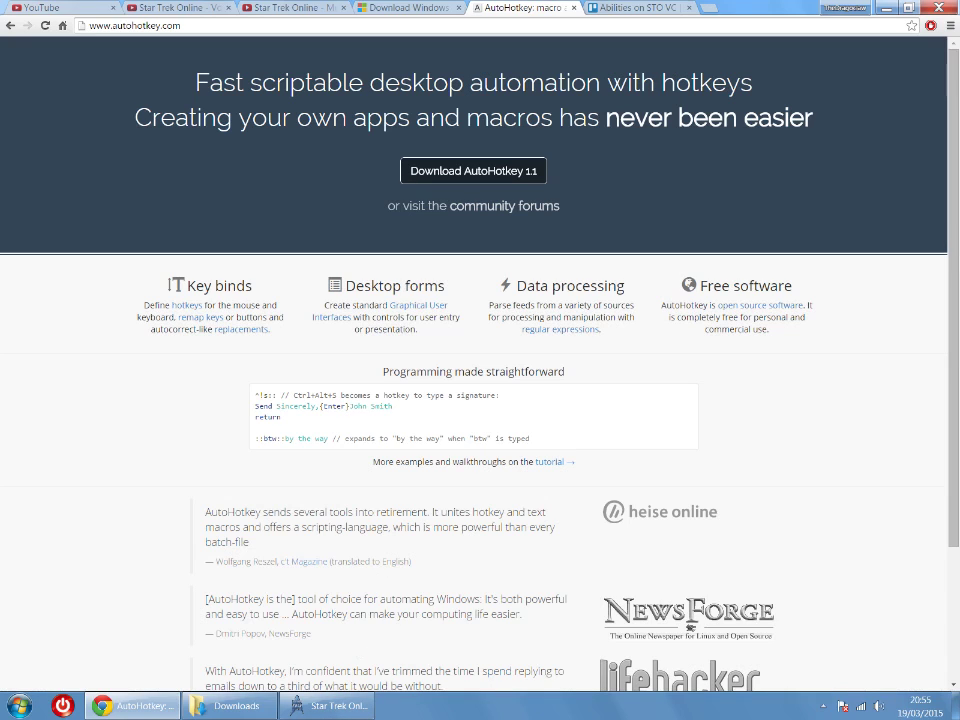
left_click(325, 710)
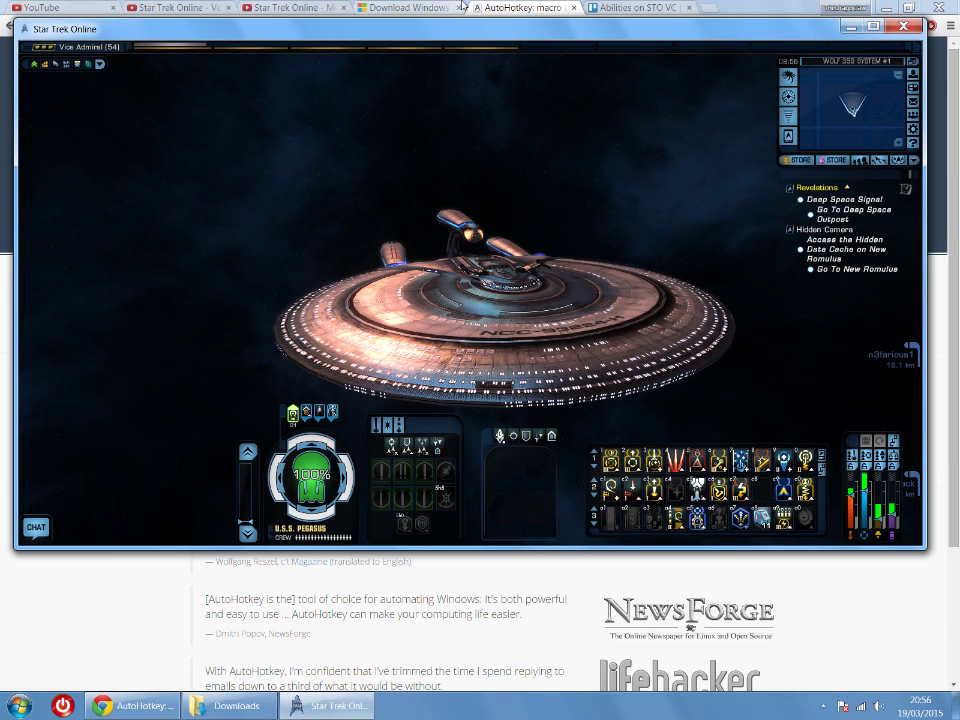
left_click(508, 4)
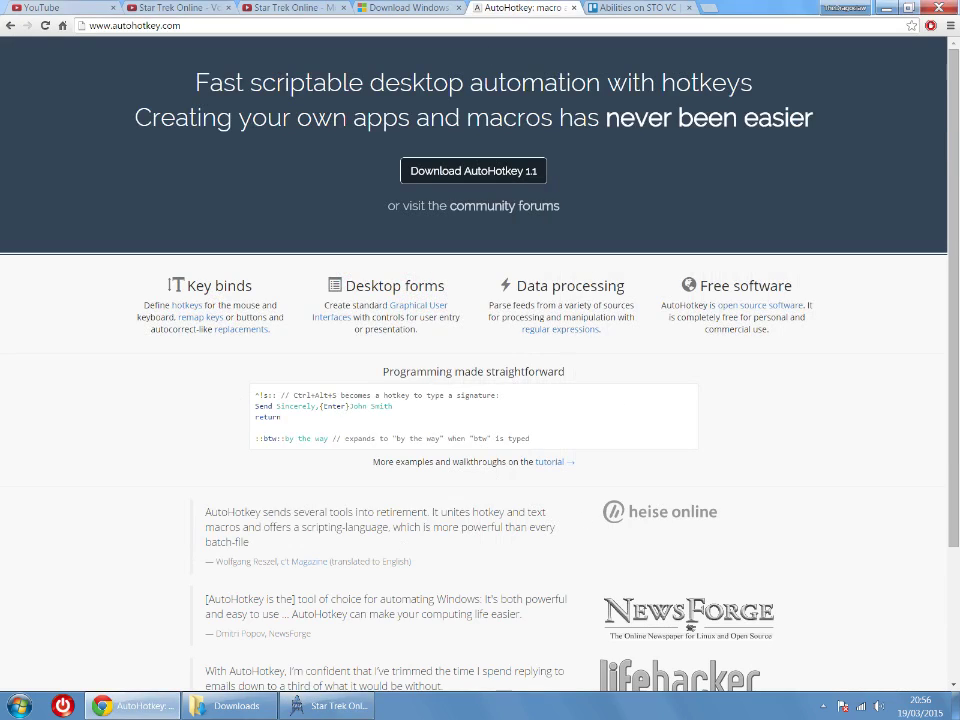
scroll(472, 479, "down", 2)
scroll(455, 502, "up", 2)
Step: Switch to Star Trek Online, move its window slightly lower and rotate the camera around the ship
key("alt+Tab")
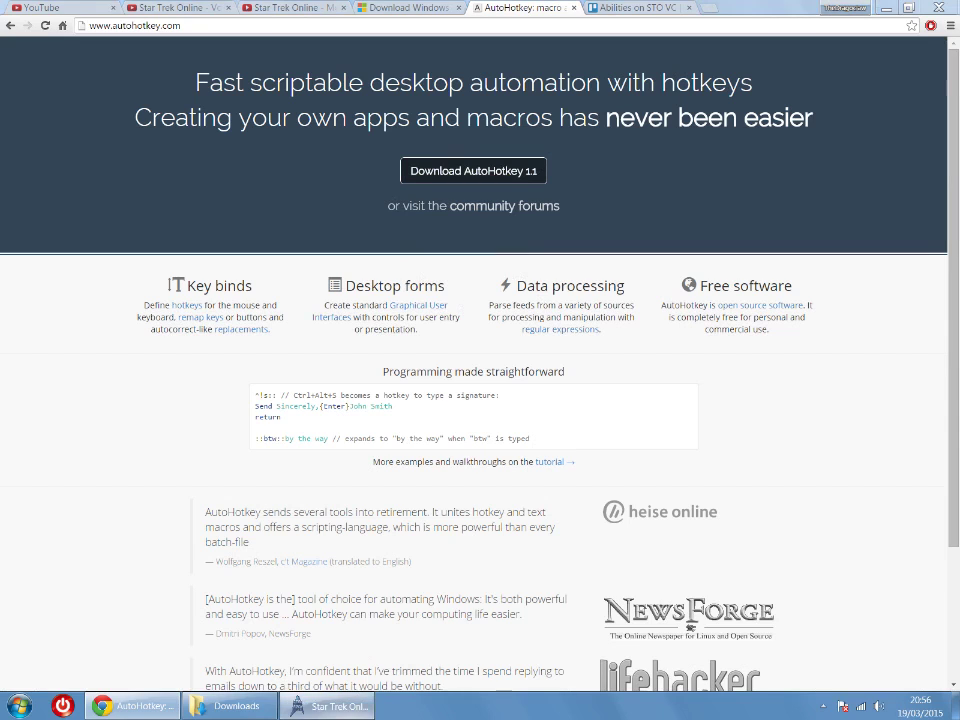
left_click_drag(530, 38, 542, 86)
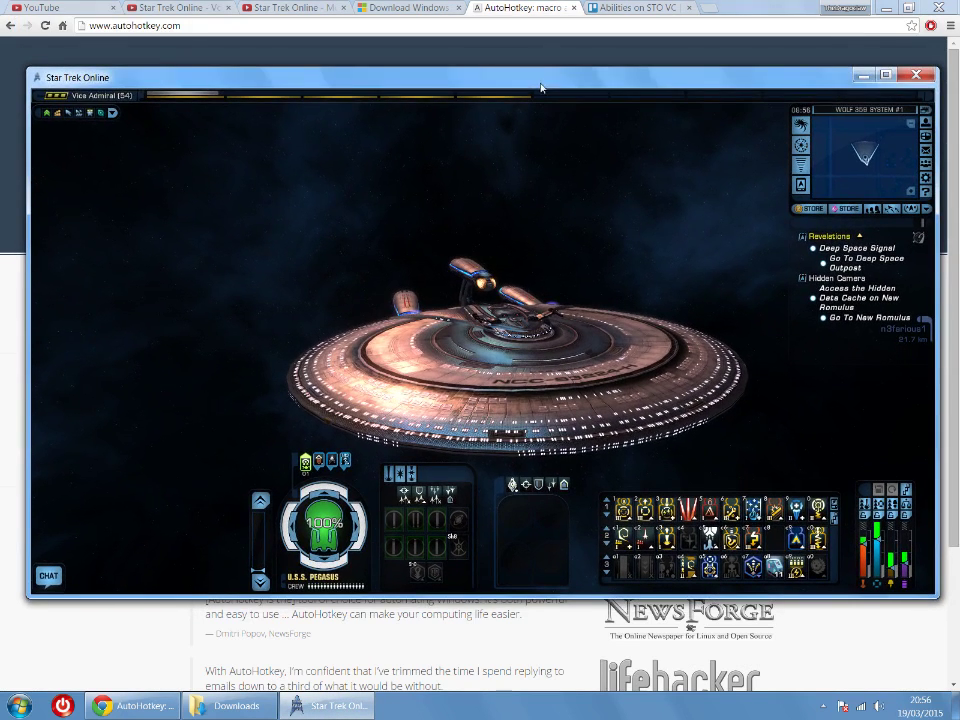
left_click_drag(486, 368, 648, 352)
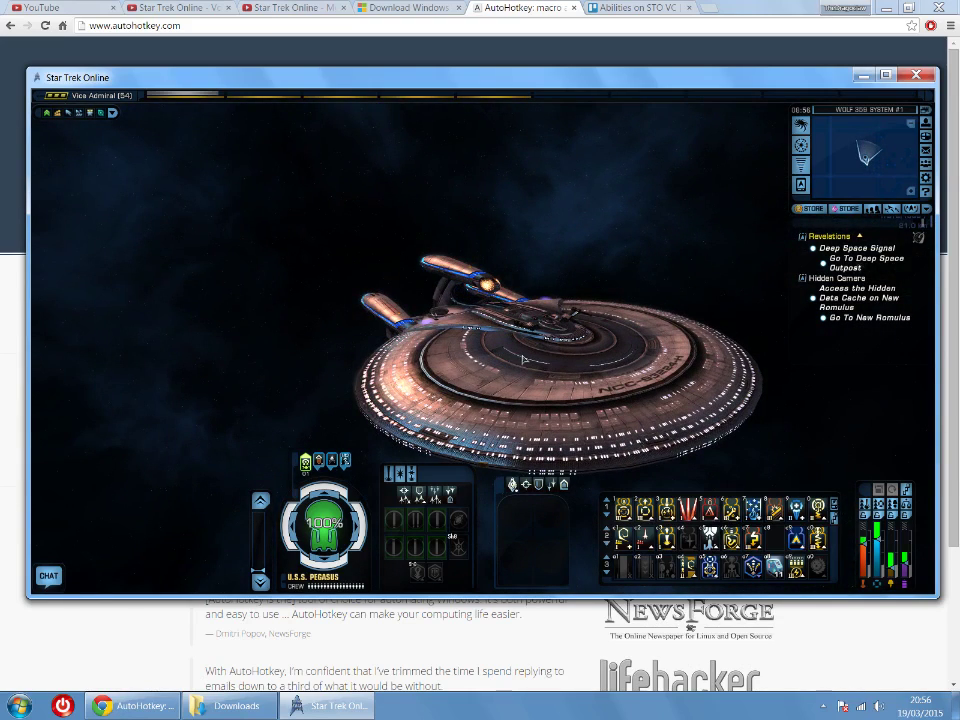
left_click_drag(523, 359, 523, 320)
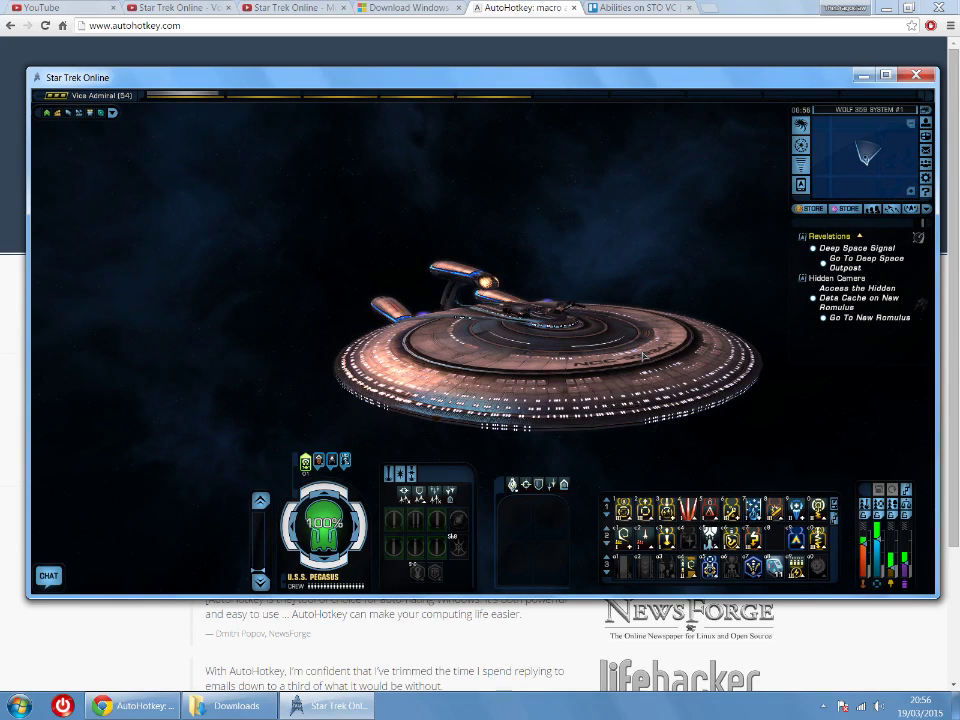
left_click_drag(665, 372, 713, 373)
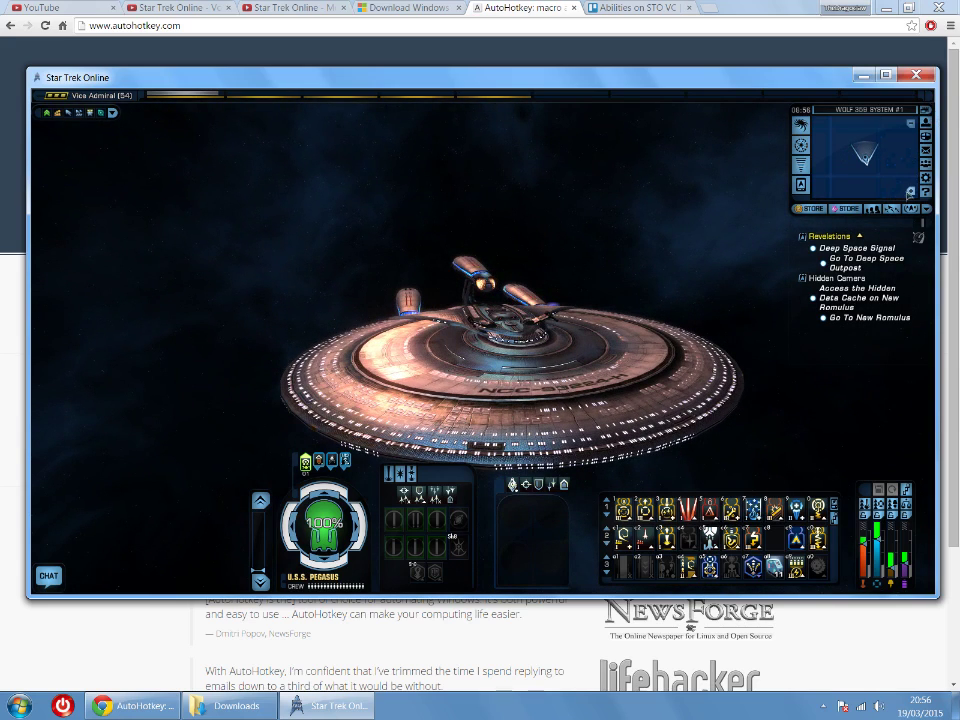
Step: Open the game's key bind options and view the keyboard overview of the space key binds
key("Escape")
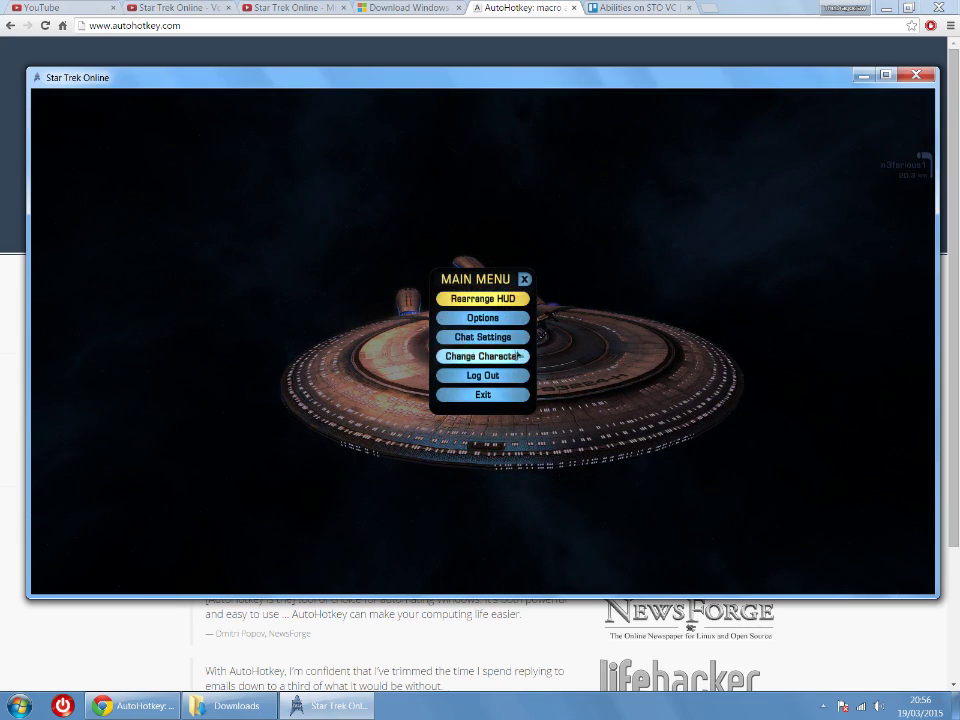
left_click(505, 318)
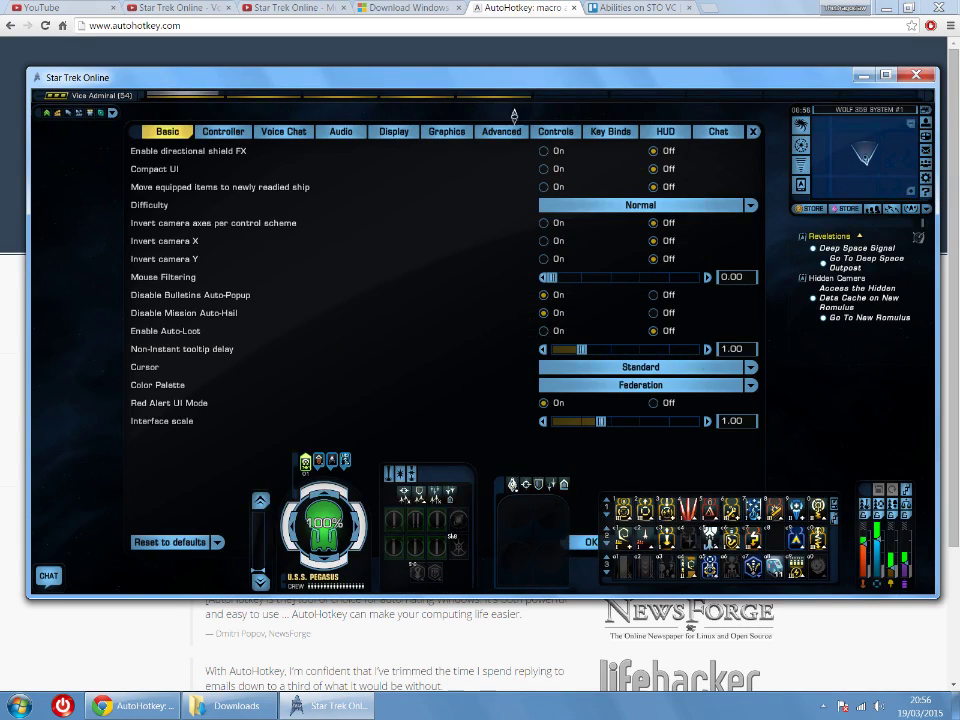
left_click(596, 132)
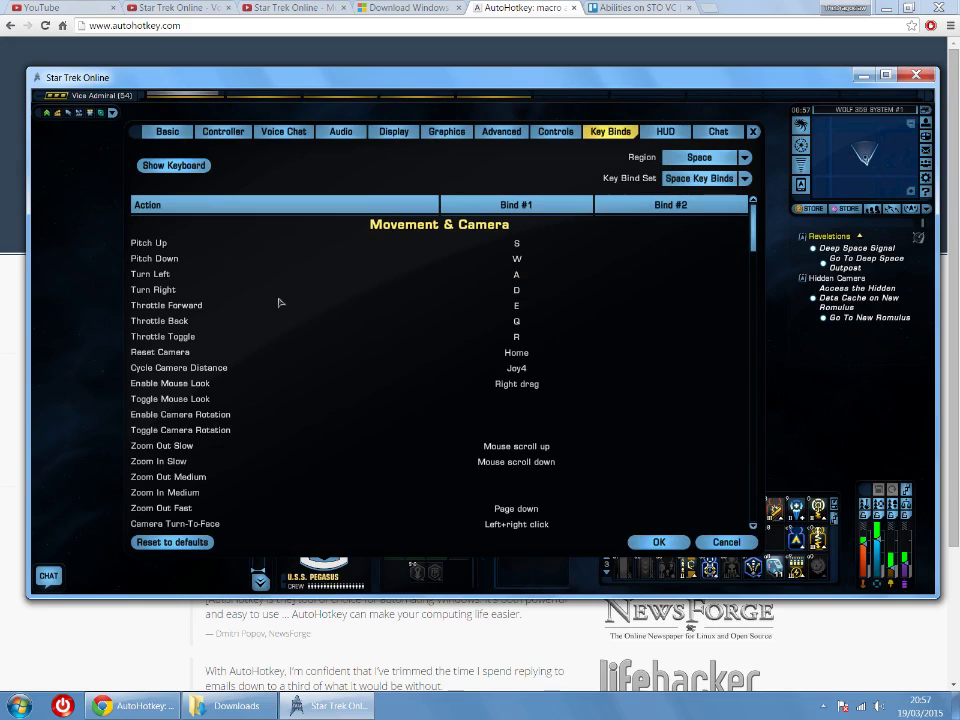
left_click(173, 165)
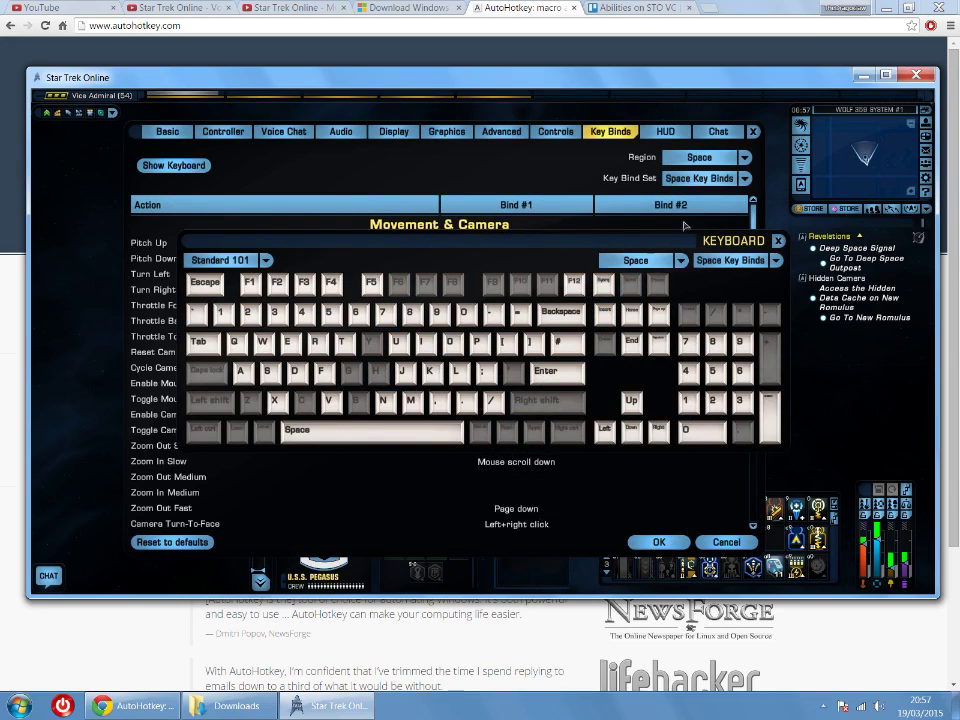
left_click(777, 242)
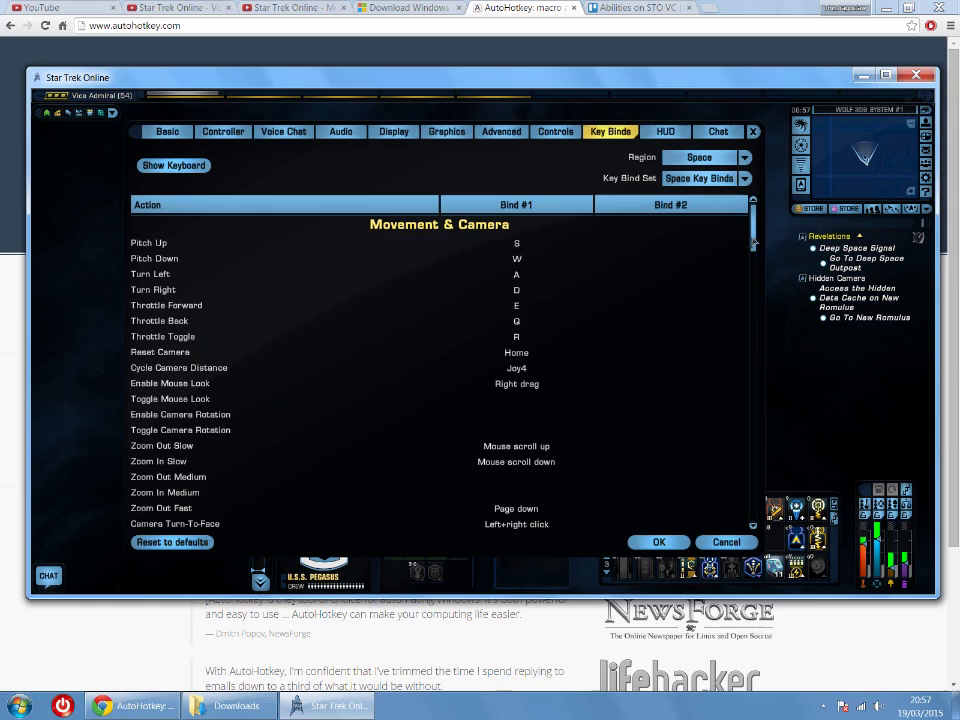
Step: Examine the space key binds for movement, weapons, targeting and the skill rows, and close the options
mouse_move(754, 237)
left_mouse_down()
mouse_move(765, 533)
mouse_move(784, 444)
mouse_move(756, 315)
mouse_move(754, 240)
left_mouse_up()
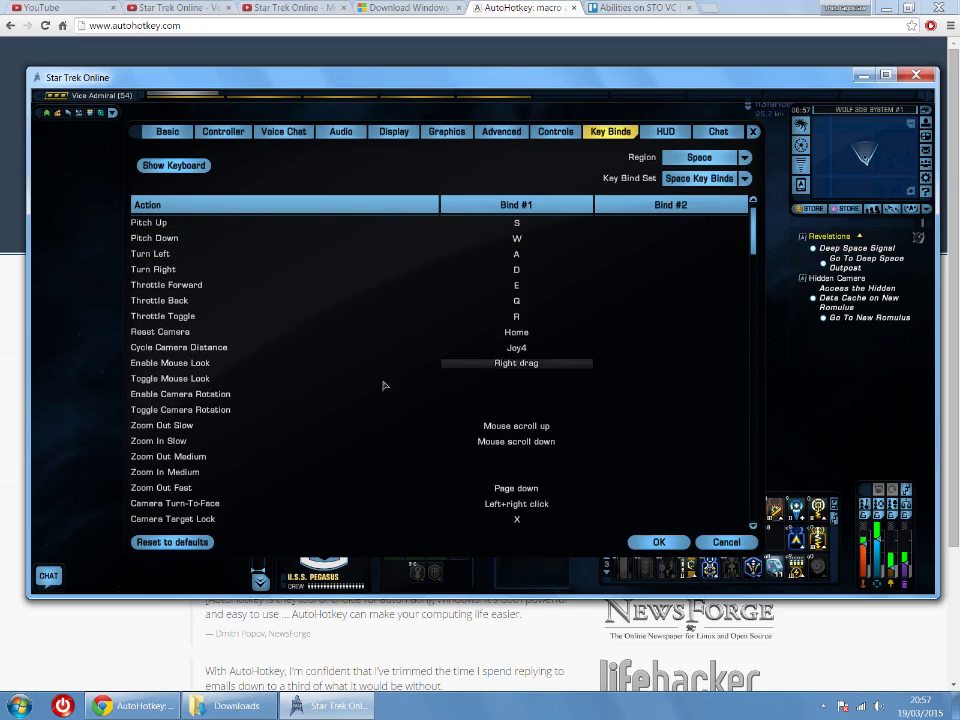
scroll(386, 386, "up", 1)
scroll(183, 330, "down", 5)
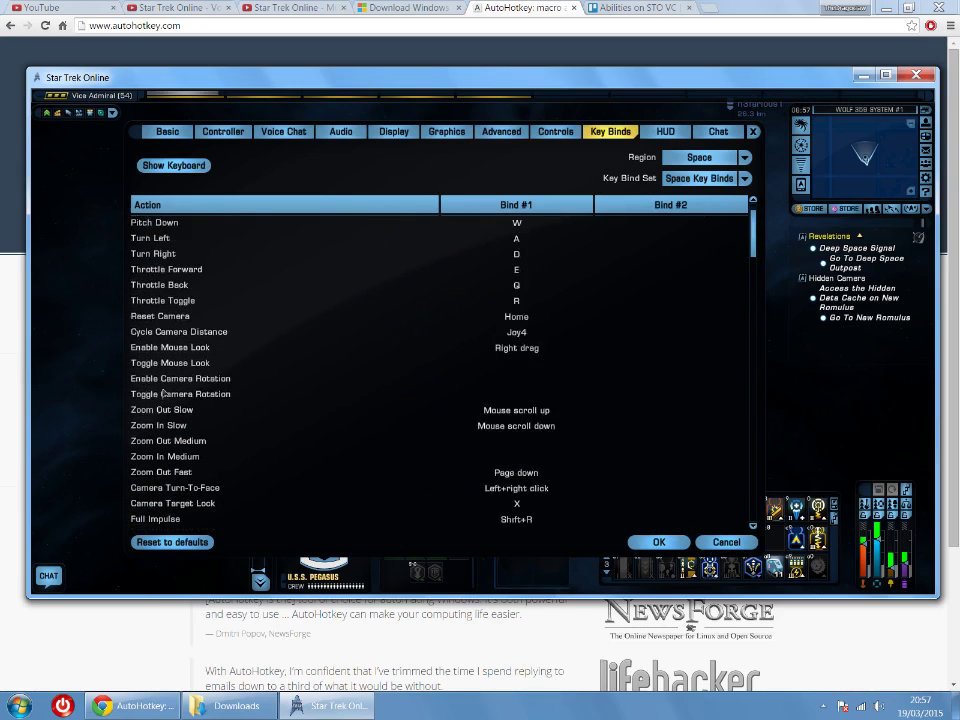
scroll(200, 362, "down", 5)
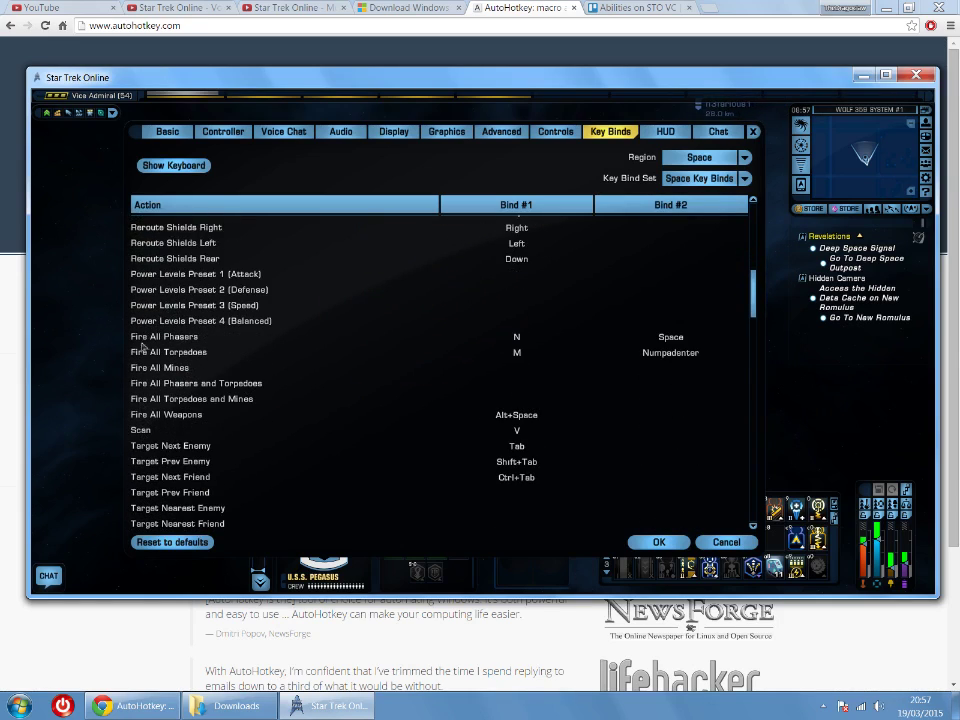
scroll(187, 421, "down", 3)
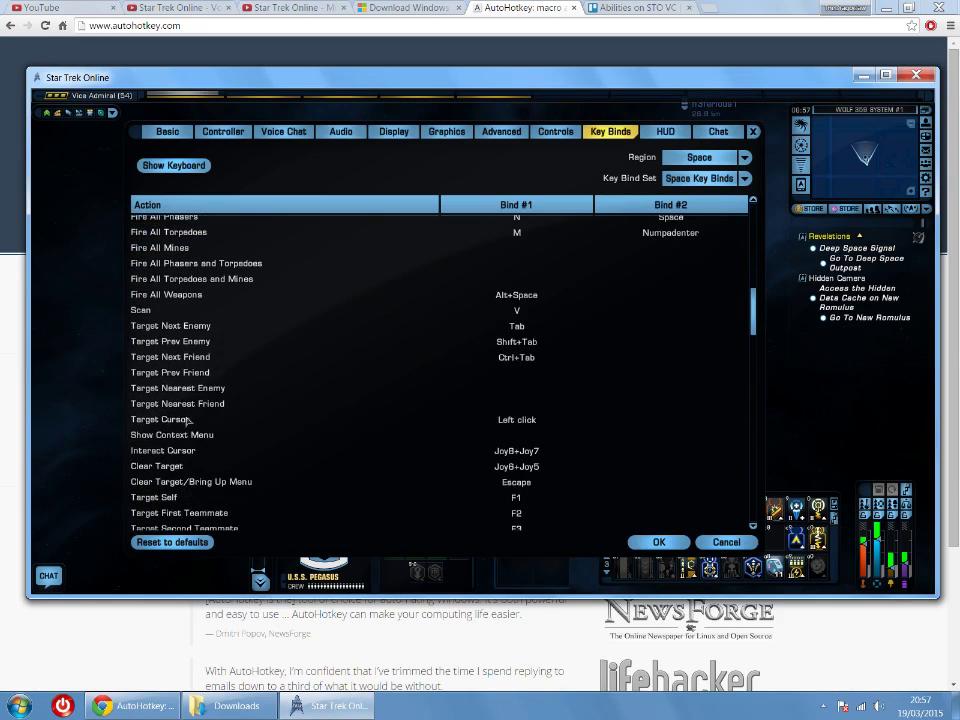
scroll(187, 421, "down", 6)
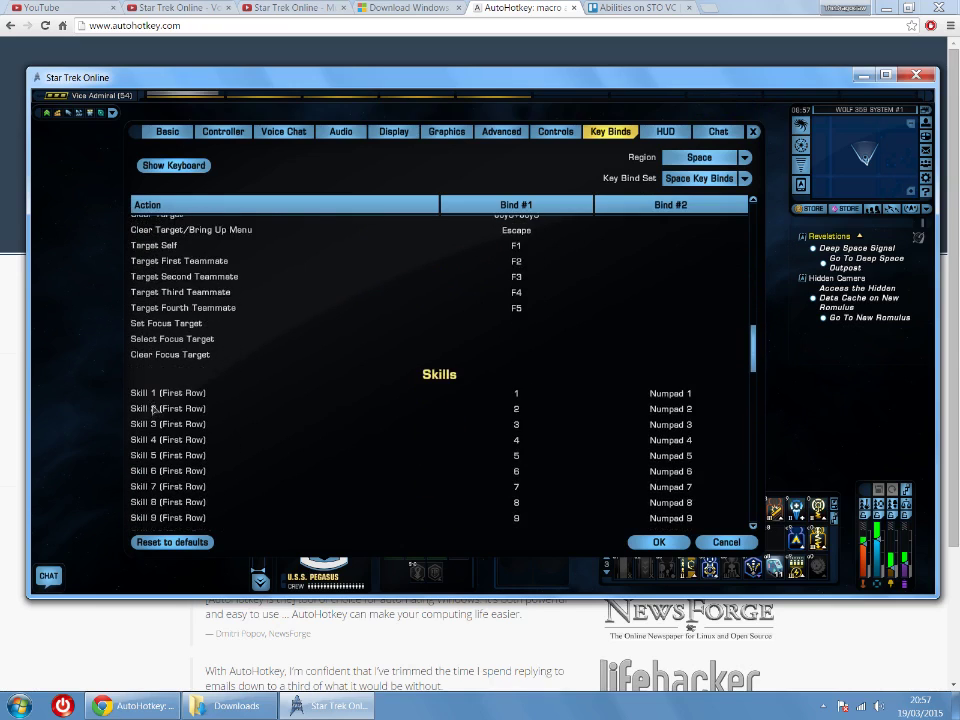
scroll(153, 410, "down", 7)
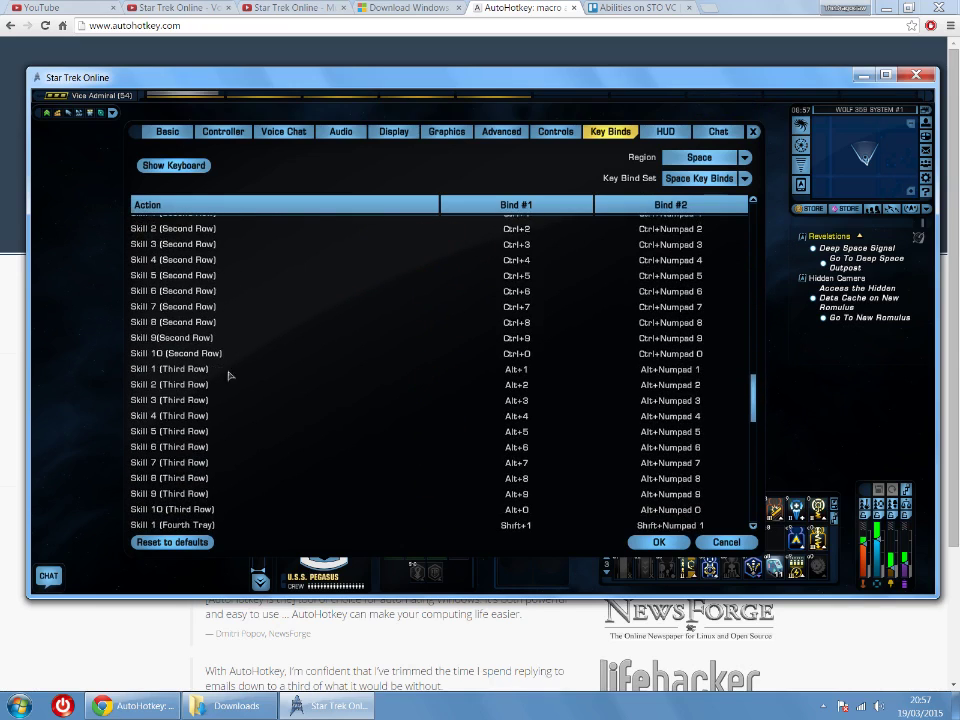
scroll(229, 375, "down", 5)
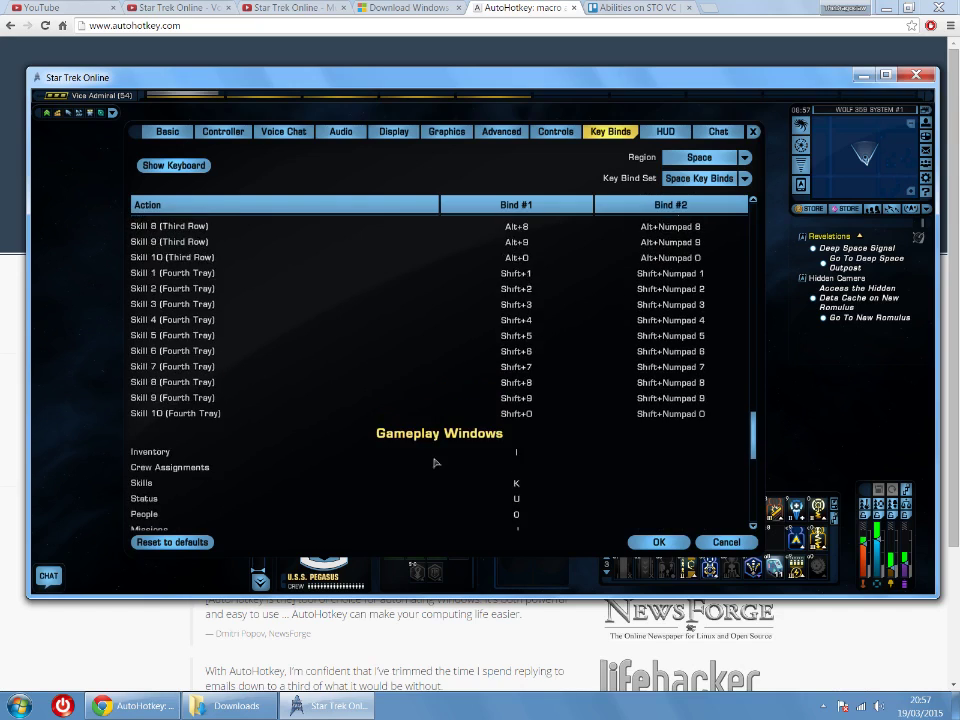
scroll(435, 462, "up", 3)
scroll(626, 356, "up", 2)
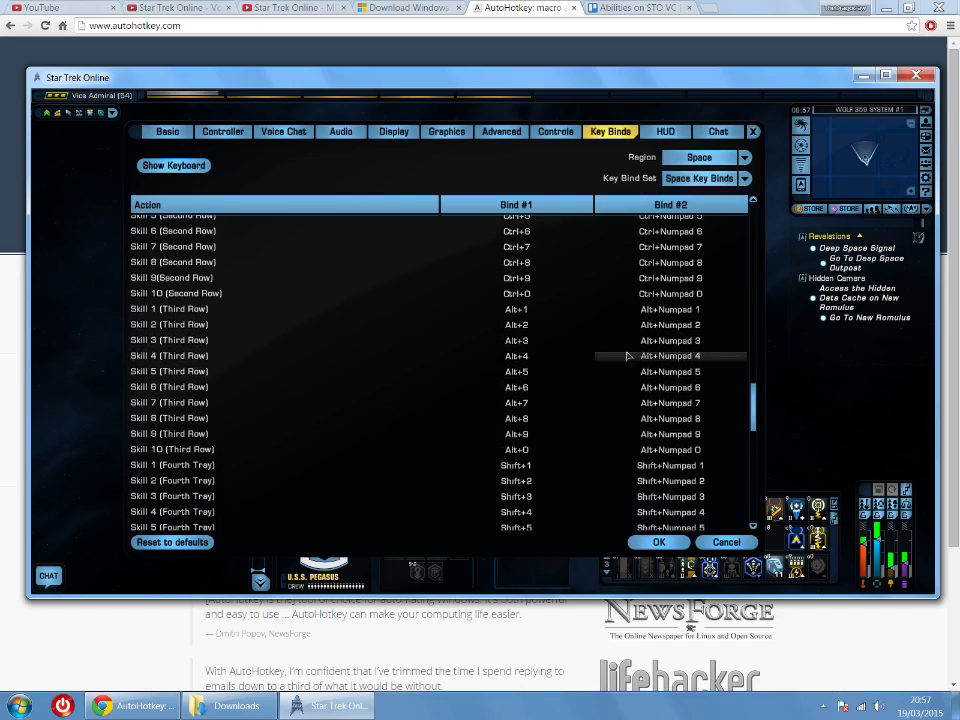
scroll(626, 356, "up", 7)
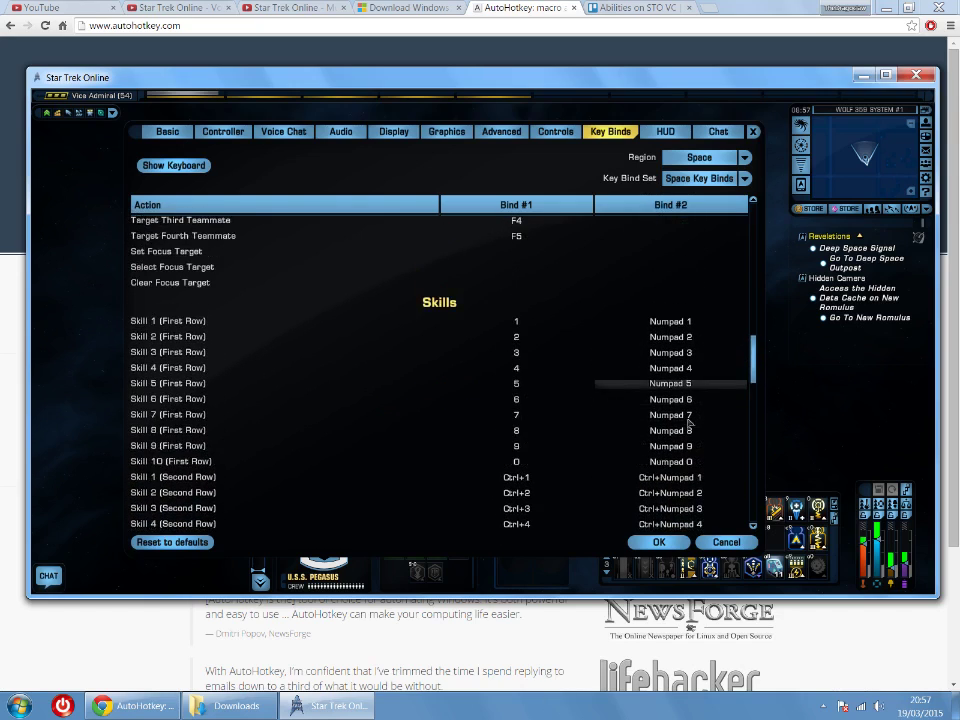
left_click(783, 532)
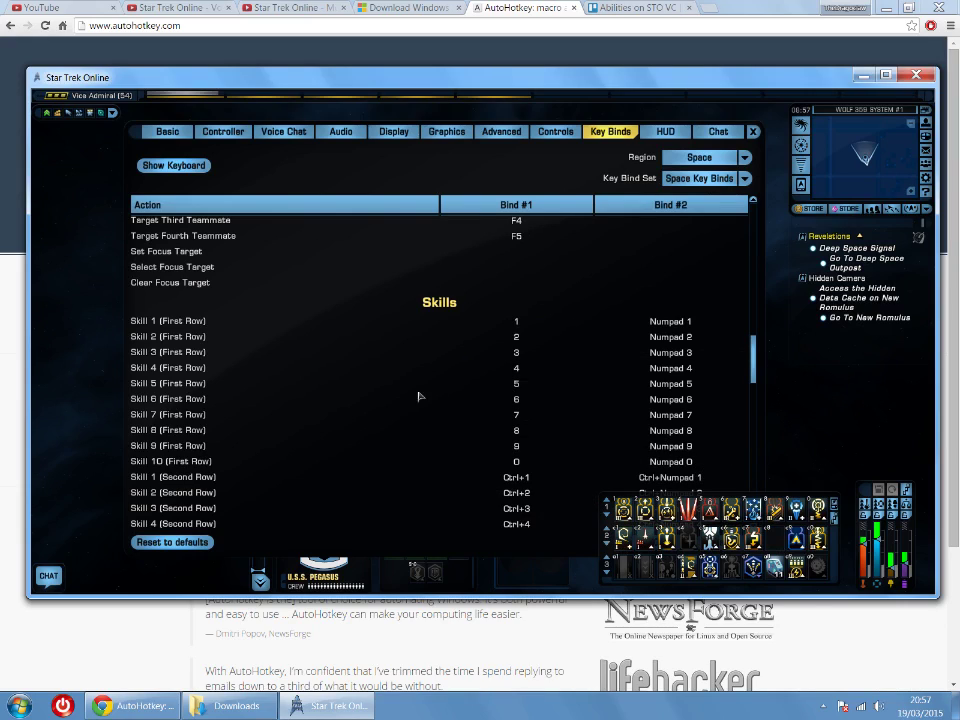
left_click(753, 131)
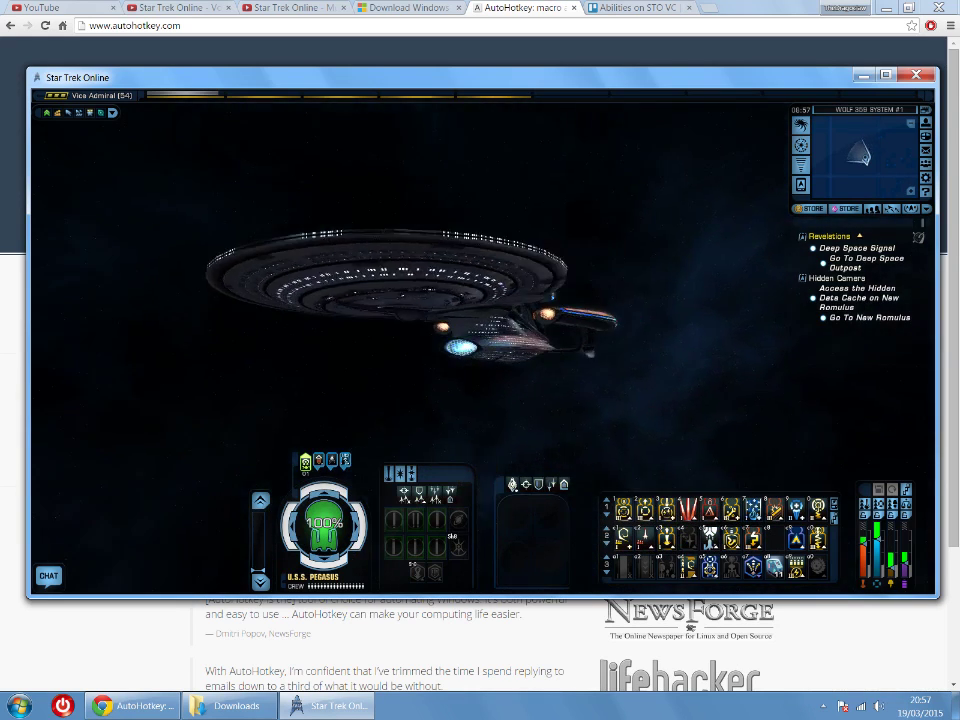
left_click_drag(753, 131, 790, 525)
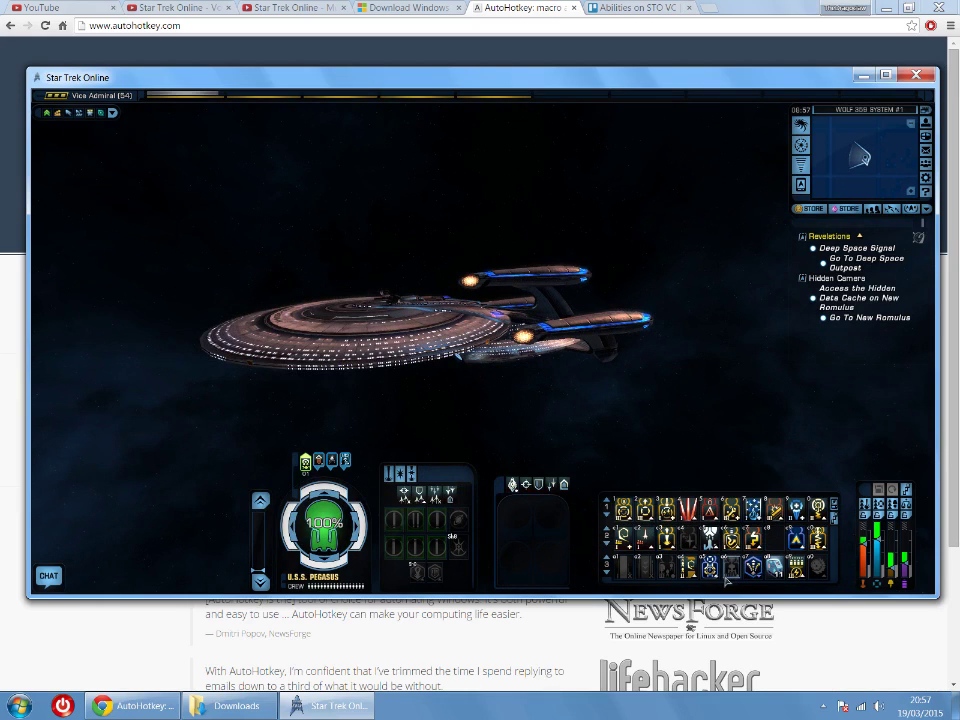
left_click_drag(392, 357, 530, 390)
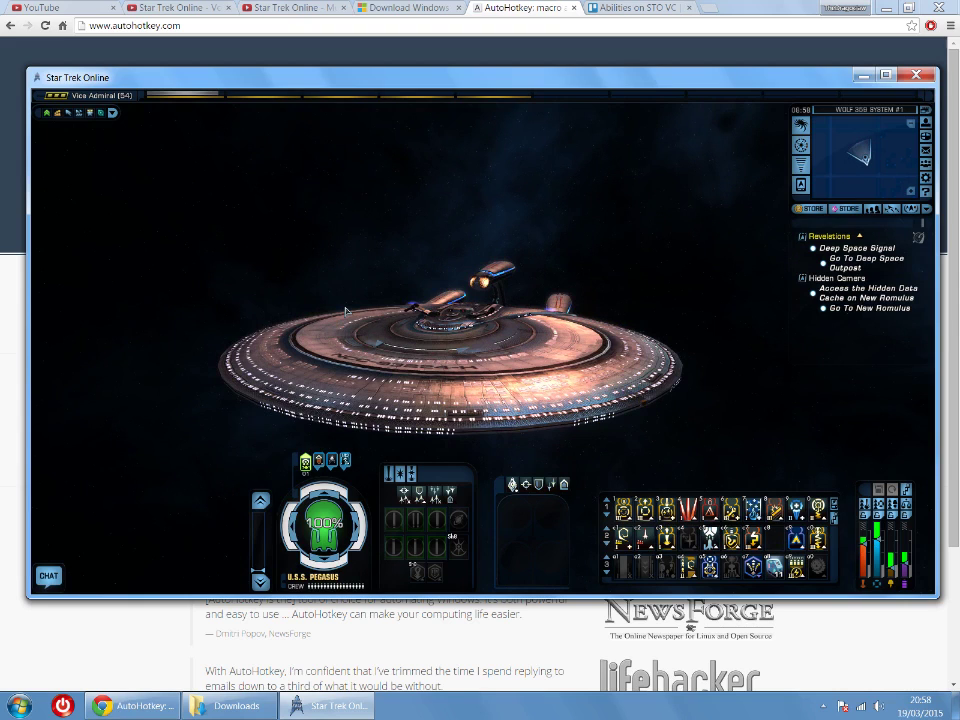
left_click_drag(345, 310, 601, 311)
scroll(441, 311, "down", 3)
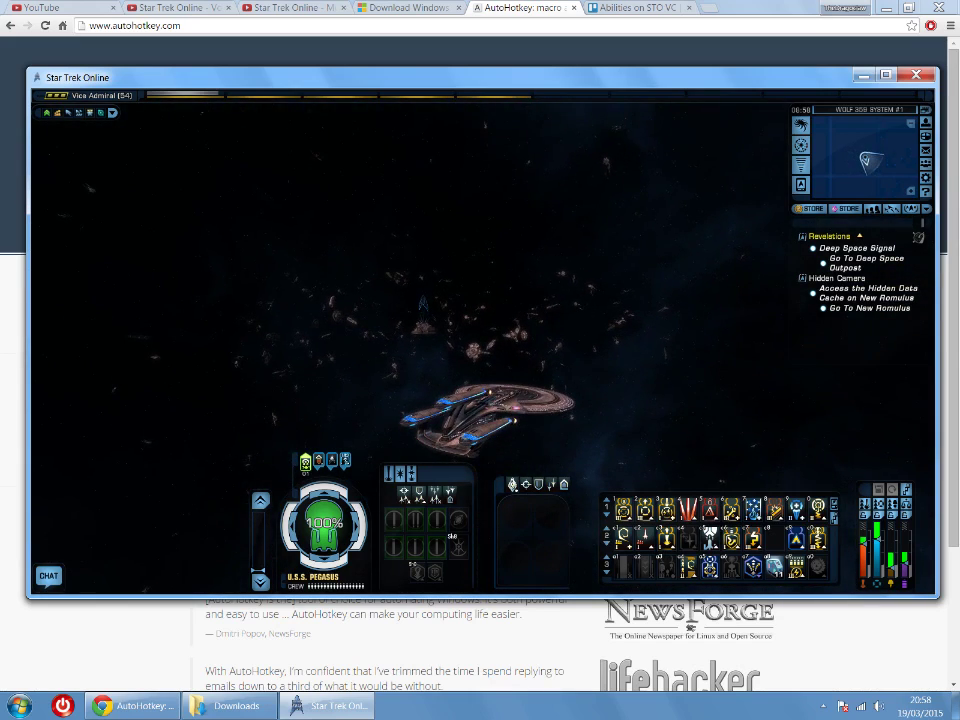
left_click_drag(366, 369, 506, 369)
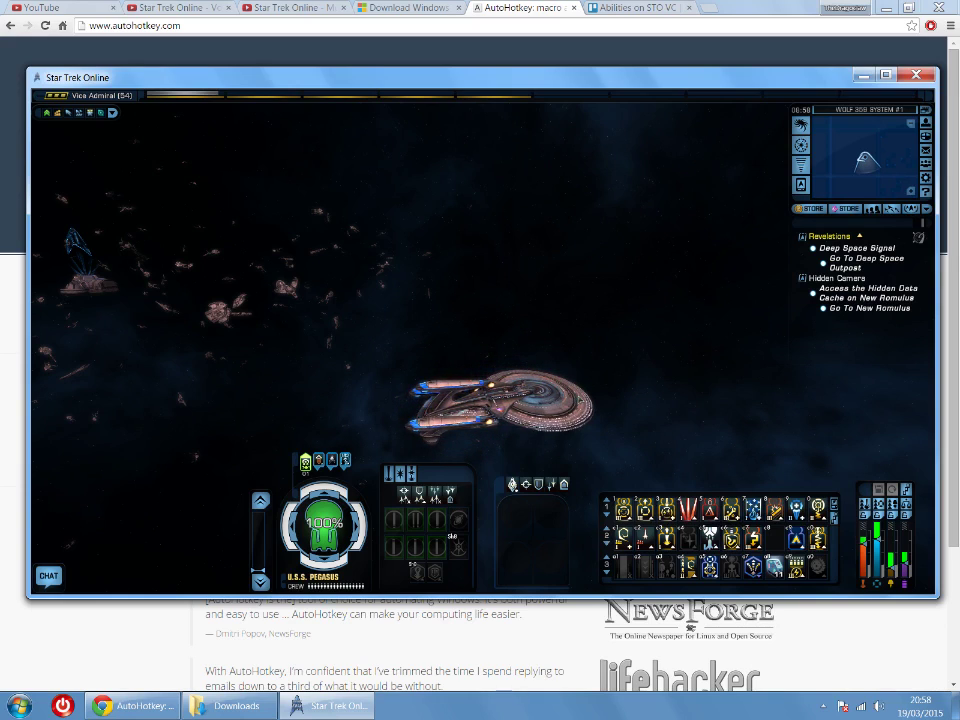
left_click_drag(630, 394, 608, 393)
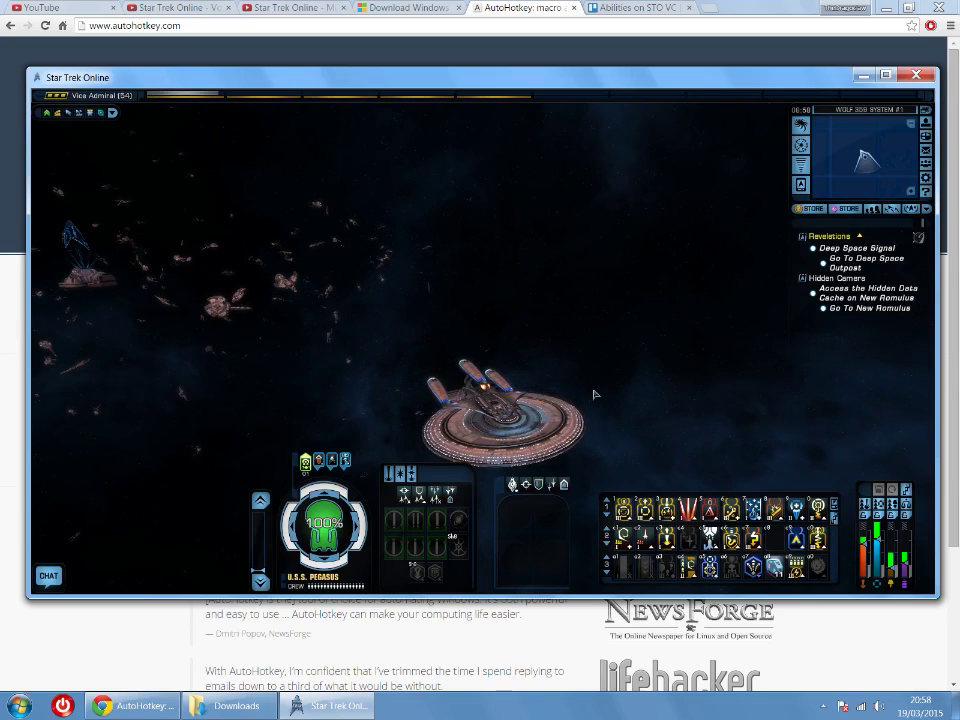
Step: Accelerate the ship, turn it, throttle back to a full stop and rotate the camera around it
key("e")
key("e")
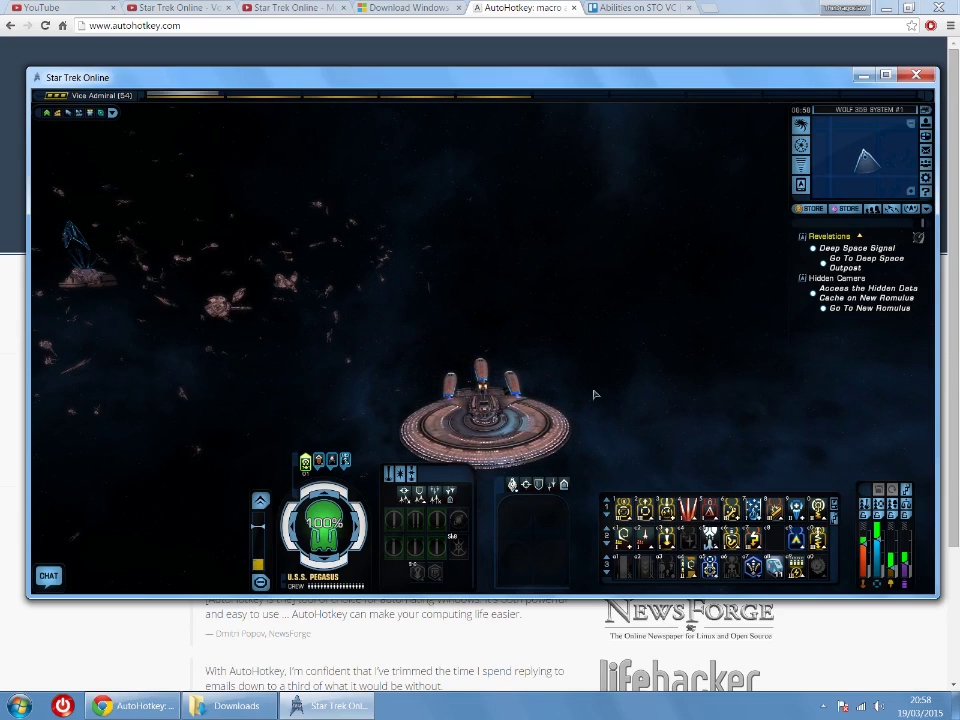
key("e")
key("d")
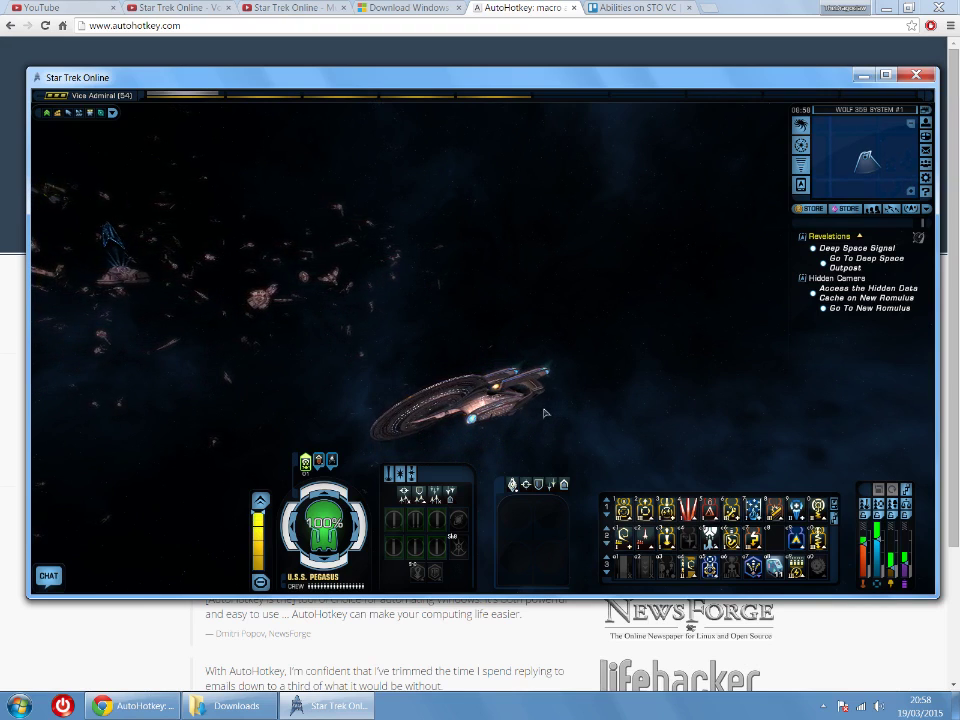
left_click_drag(545, 412, 800, 420)
key("q")
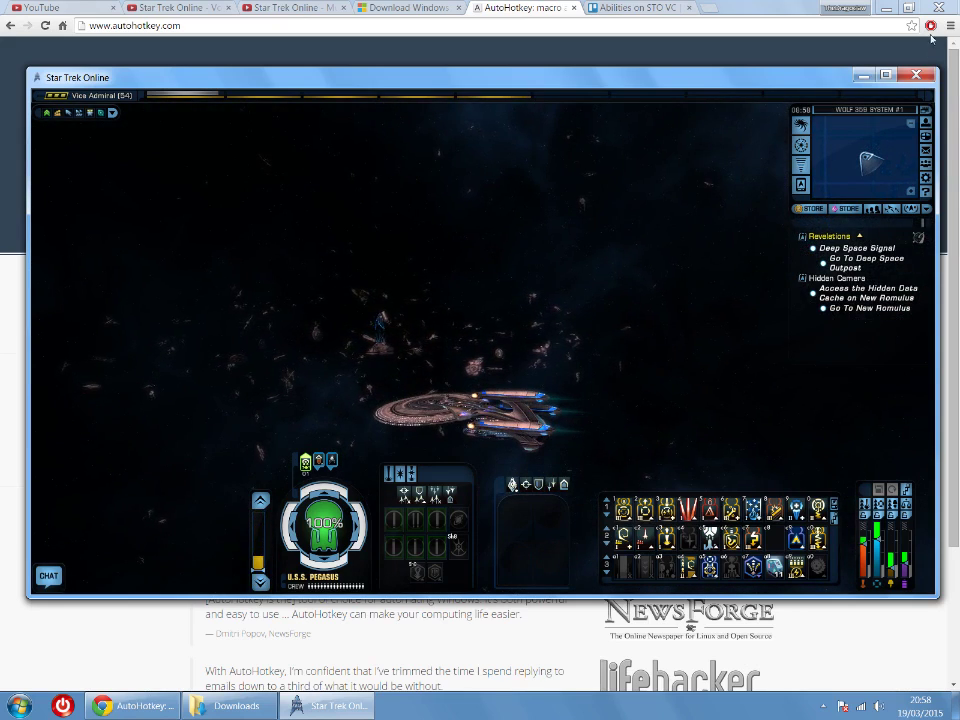
key("s")
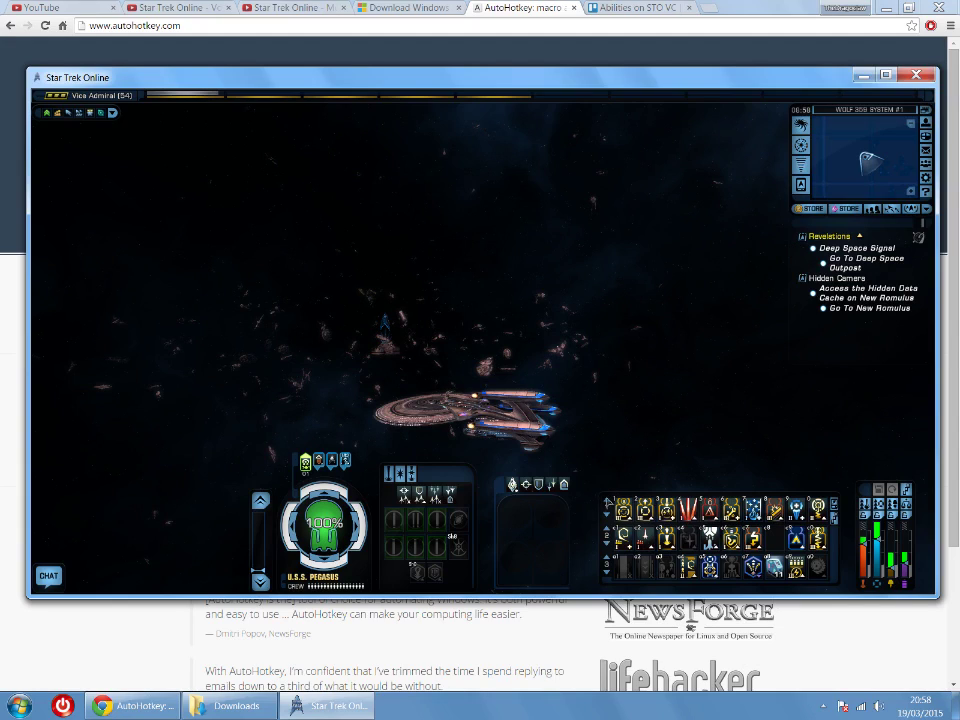
left_click_drag(458, 302, 680, 330)
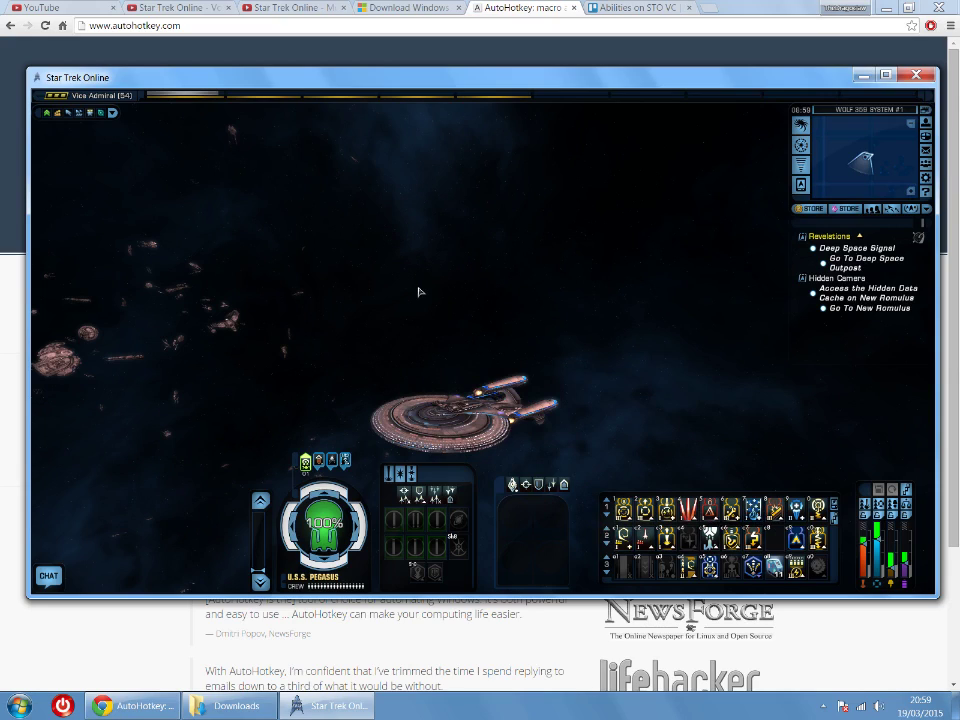
Step: Switch to the Windows Speech Recognition Macros download page, search the installed programs for "speech" and start Windows Speech Recognition Macros
right_click(3, 717)
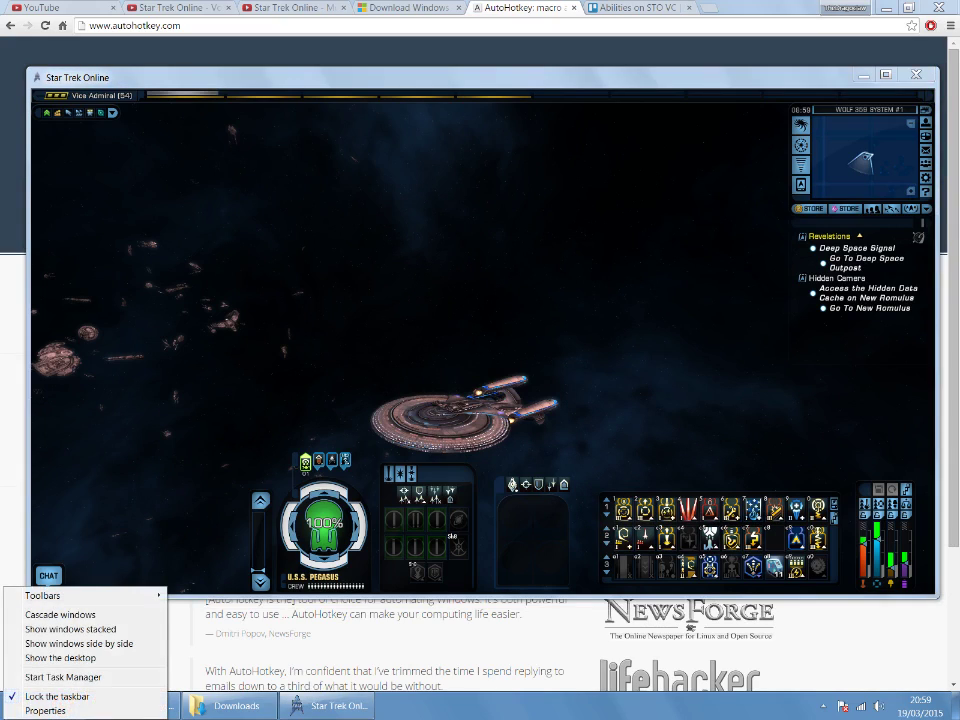
key("Escape")
left_click(393, 8)
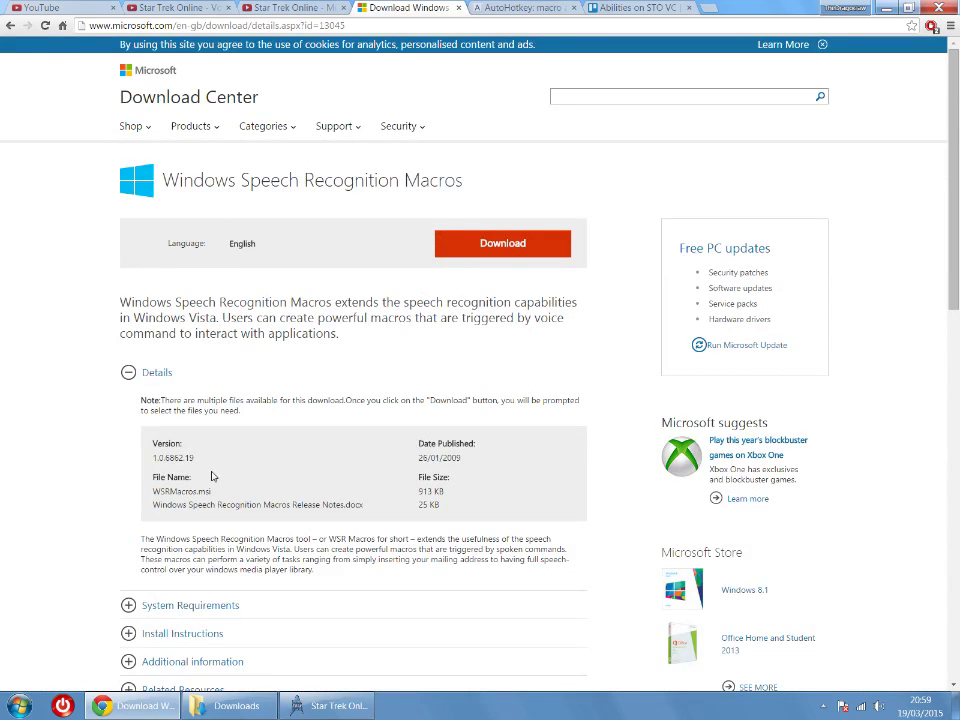
key("super")
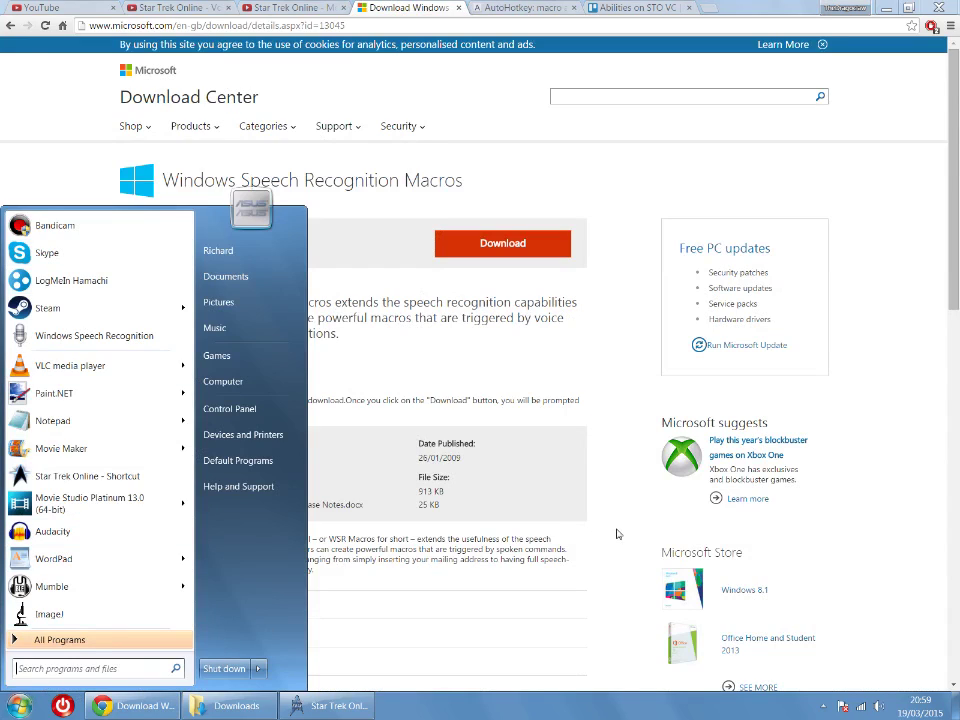
type("speech")
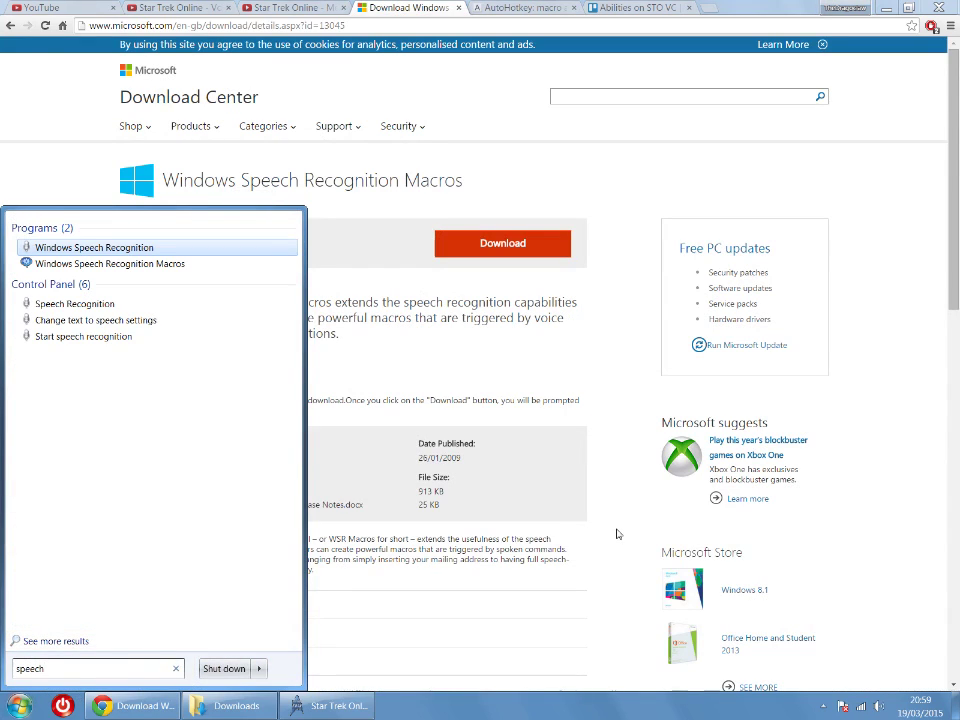
left_click(203, 271)
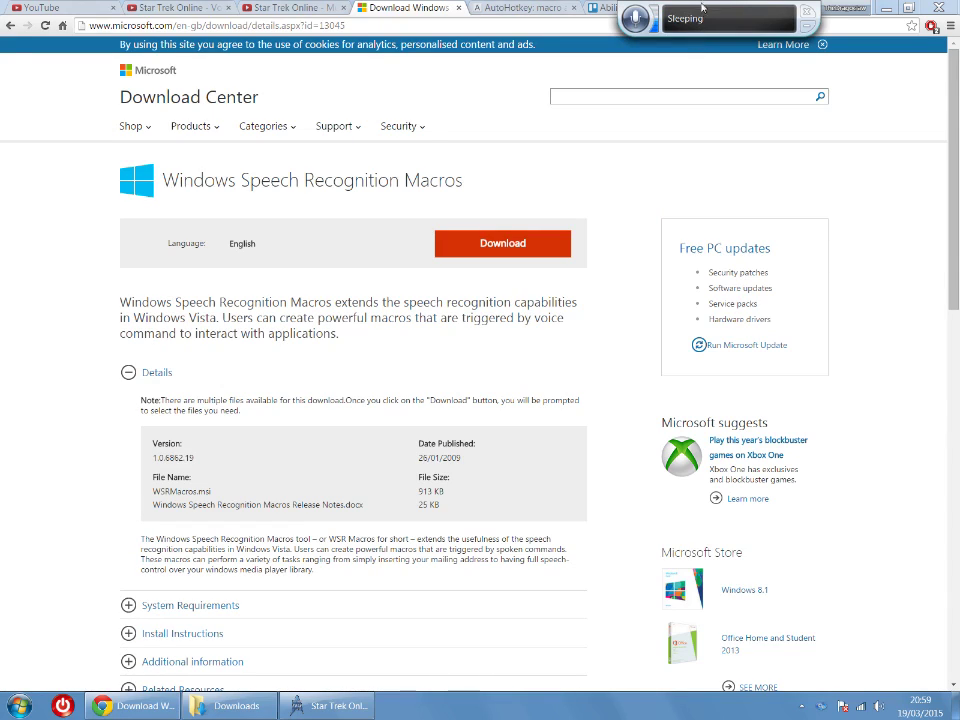
Step: Move the speech recognition bar aside and set it to "Off: Do not listen to anything I say"
left_click_drag(703, 8, 461, 10)
right_click(398, 28)
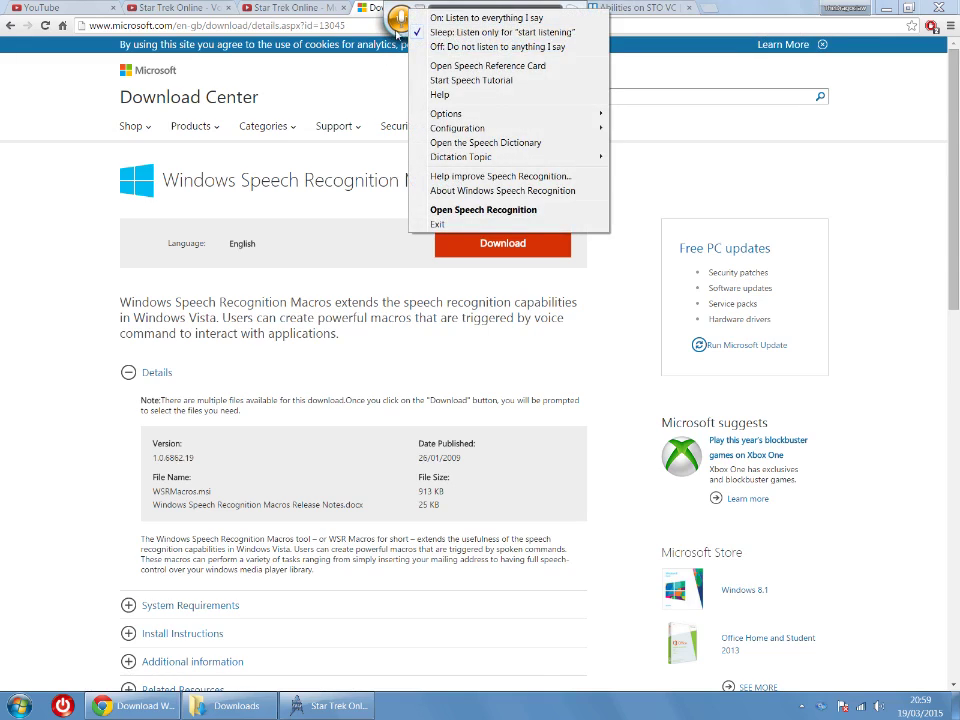
left_click(497, 46)
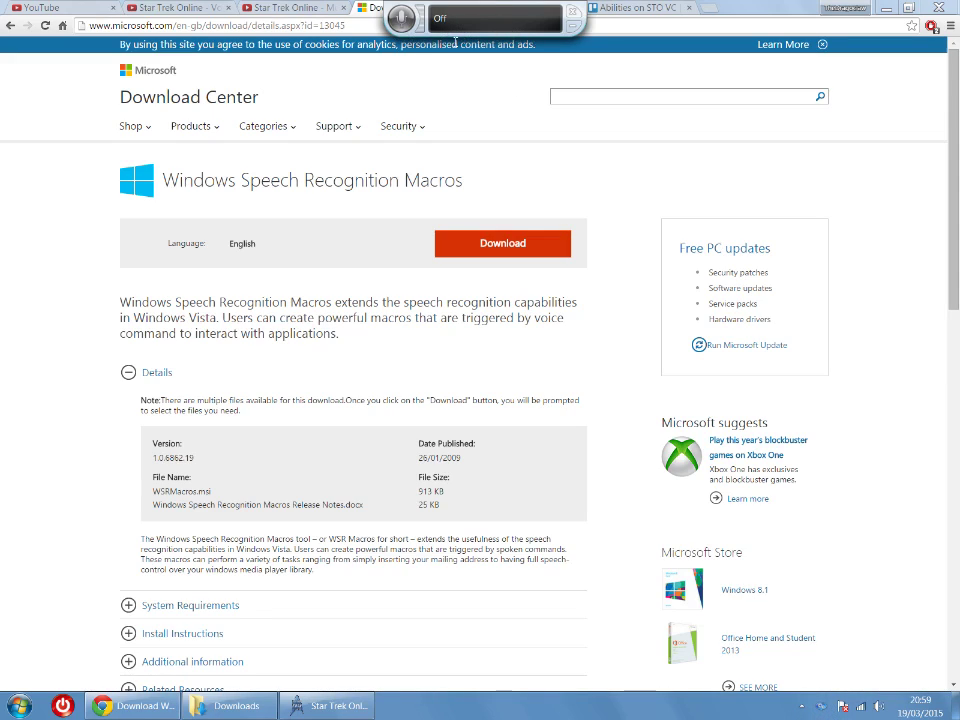
Step: Start a new speech macro of the Advanced type, moving its dialog slightly higher
right_click(825, 710)
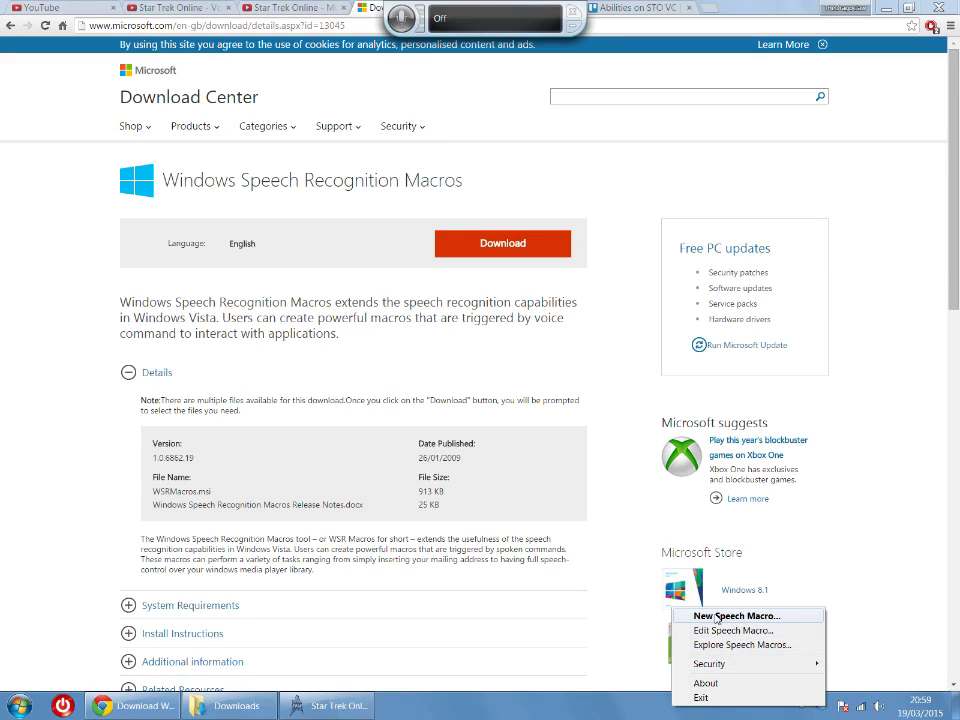
left_click(765, 615)
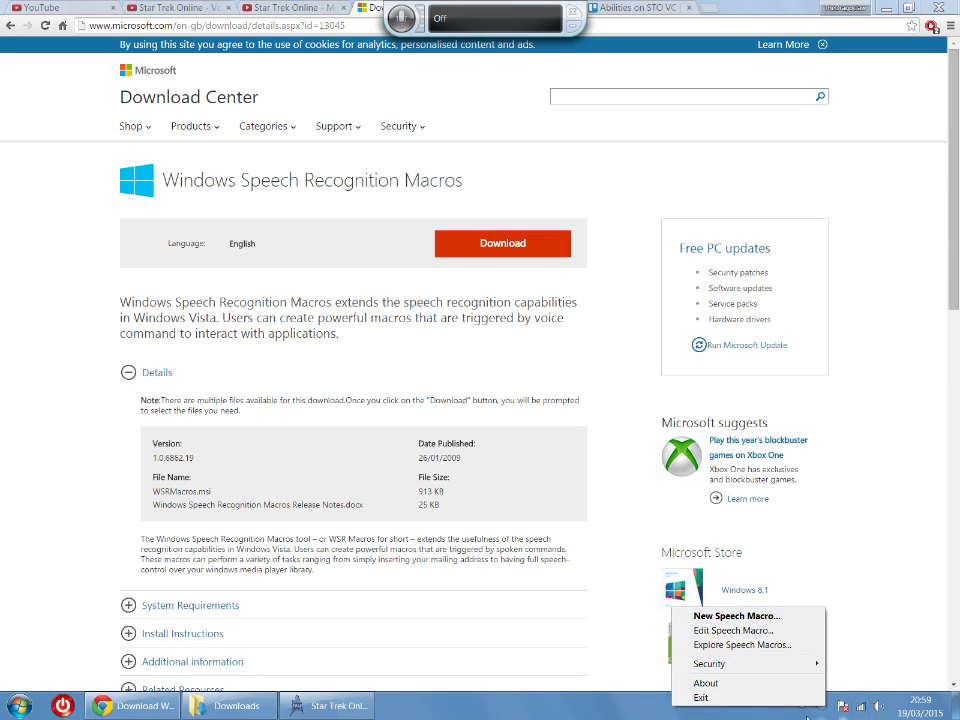
left_click(777, 619)
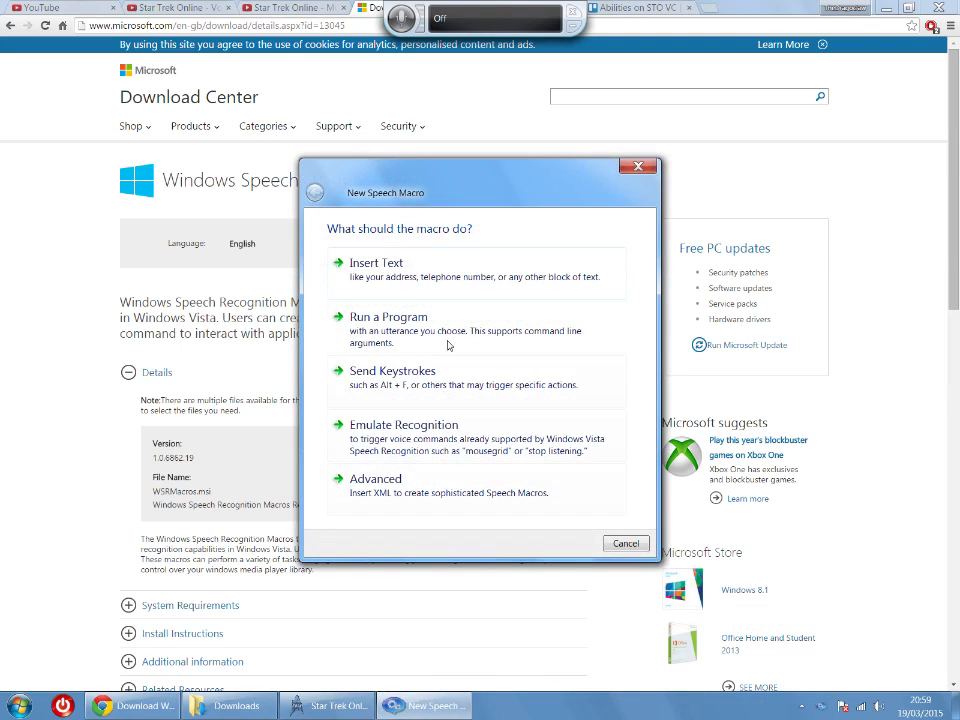
left_click_drag(452, 191, 419, 123)
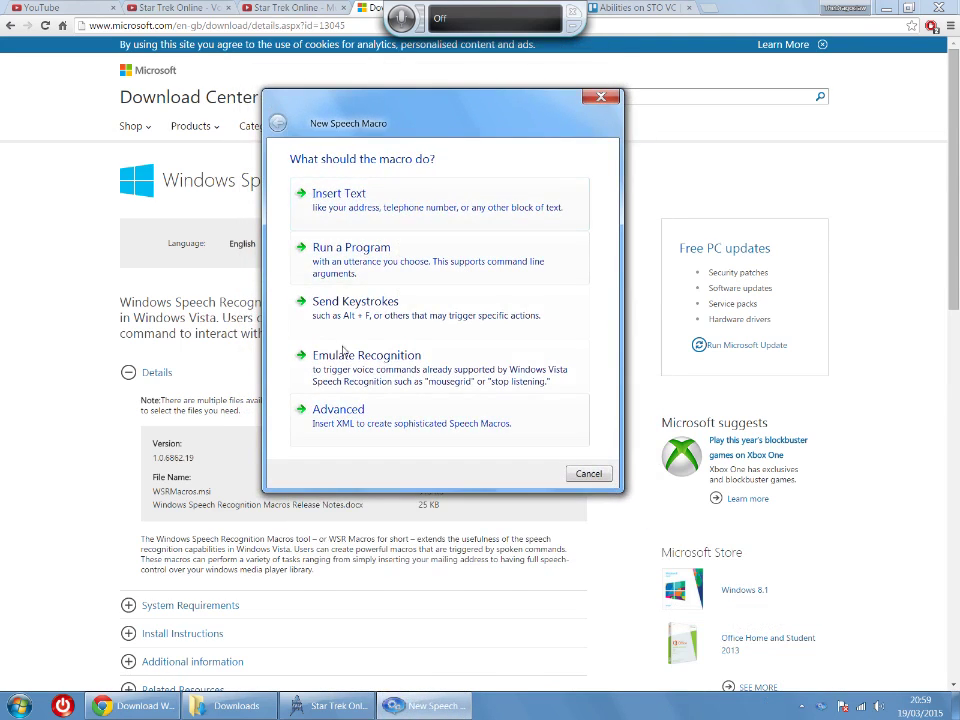
left_click(450, 420)
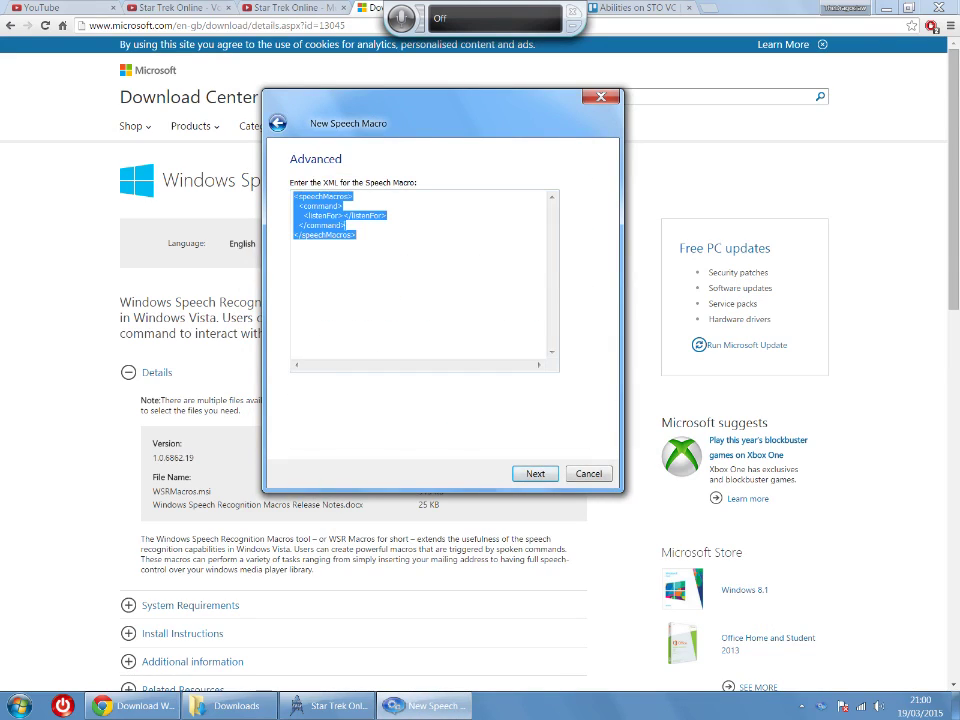
Step: Enter "Activate Hazard Emitters" as the listenFor phrase in the macro's XML
left_click(329, 197)
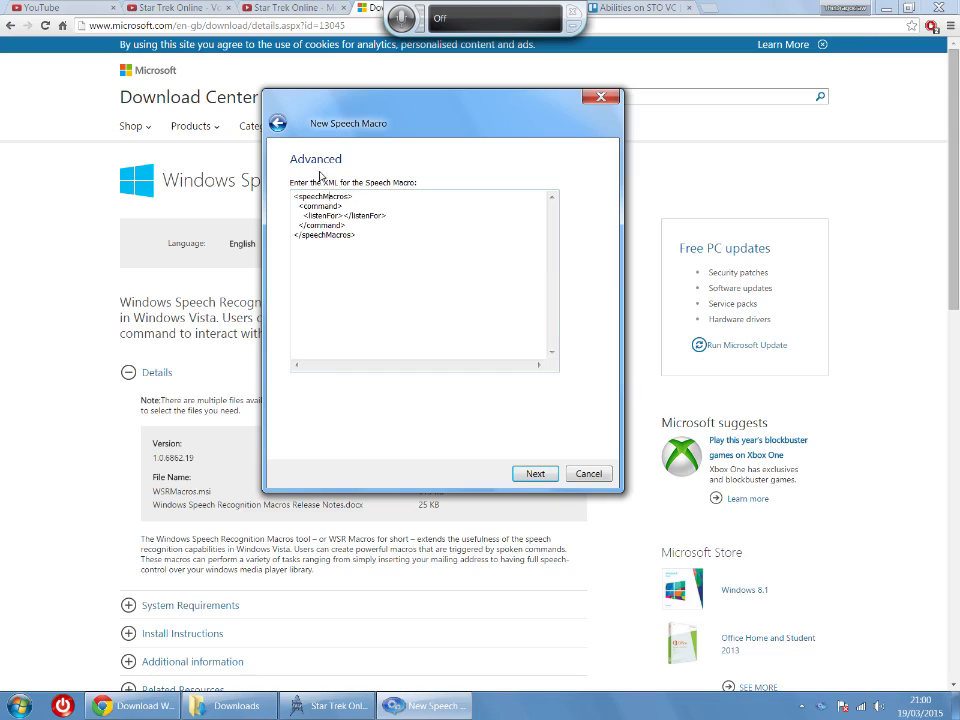
left_click(343, 215)
left_click(343, 215)
type("Activate Hazard Emitters")
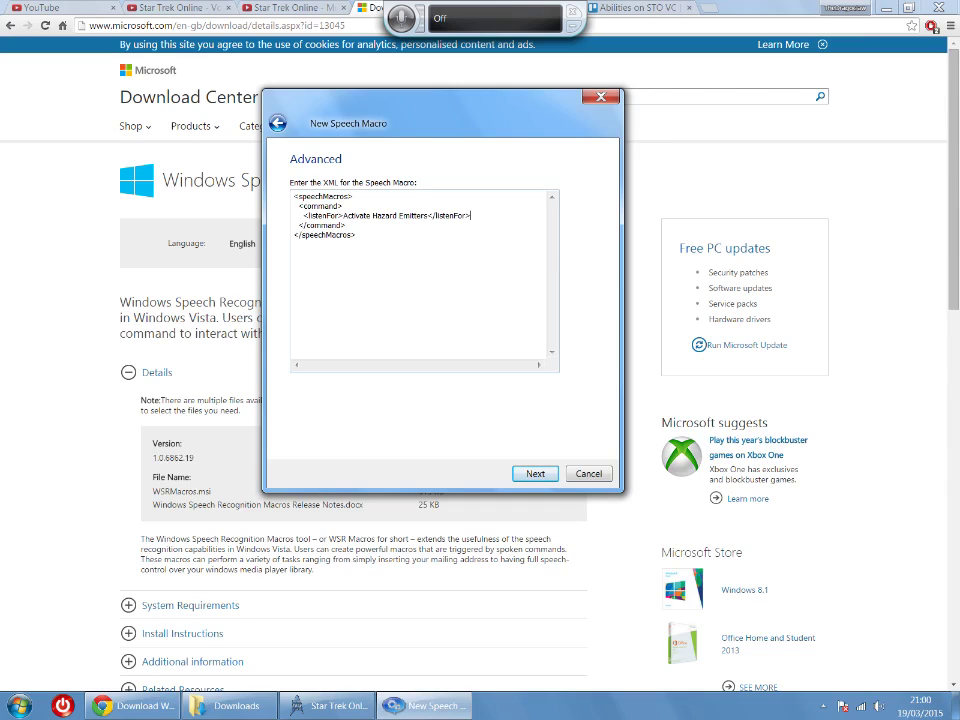
Step: Add the line <sendKeys>7</sendKeys> below the listenFor phrase, checking the game for the ability's key
key("Return")
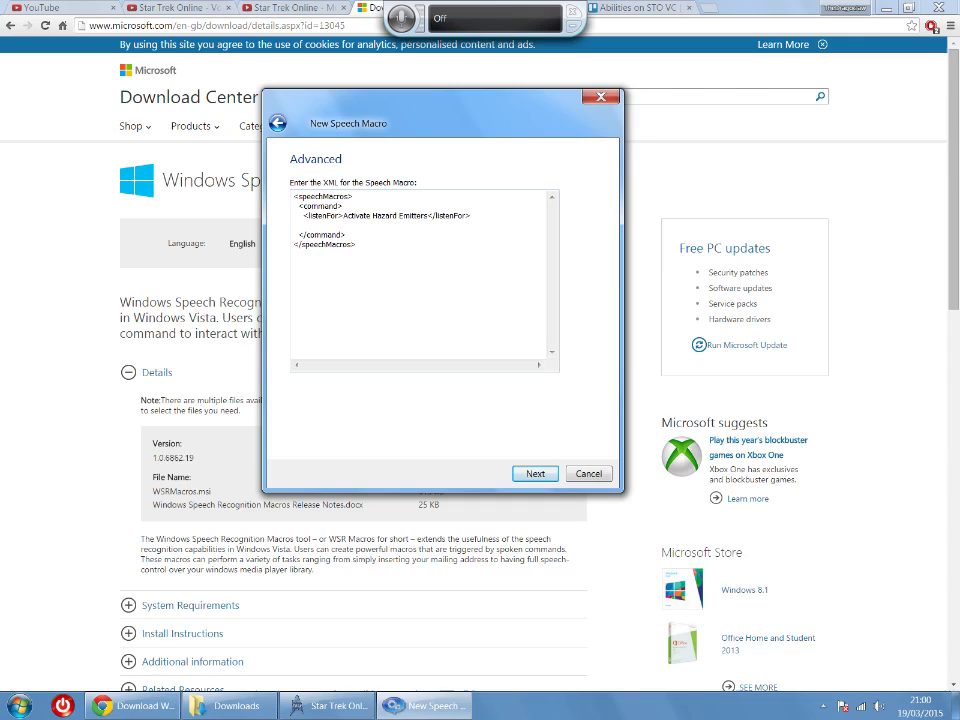
right_click(491, 218)
left_click(472, 215)
key("Return")
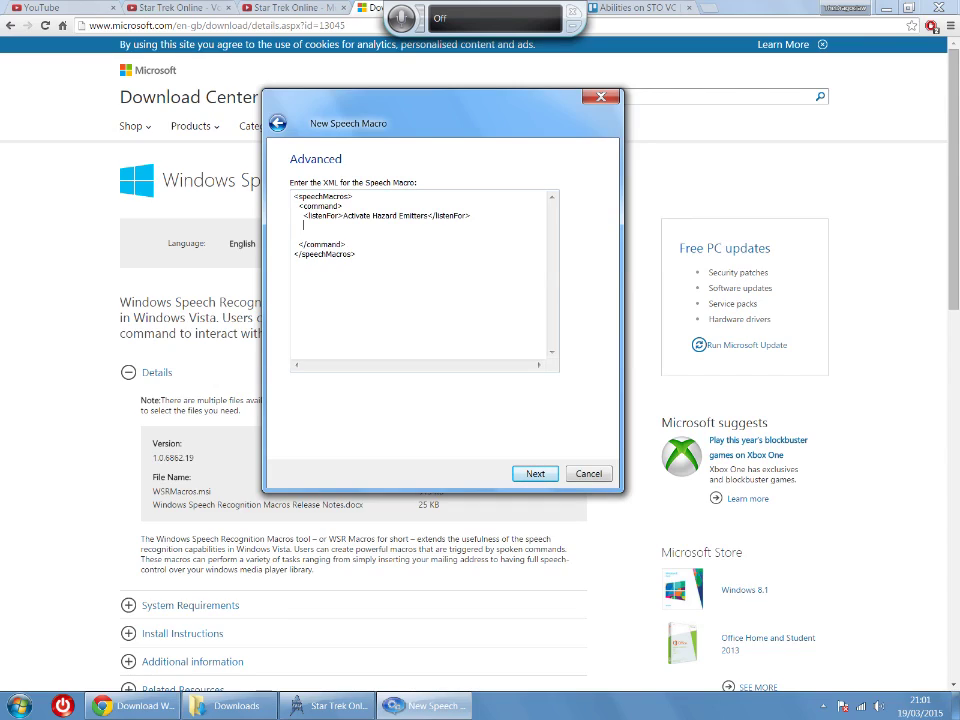
type("<")
type("sendKey>")
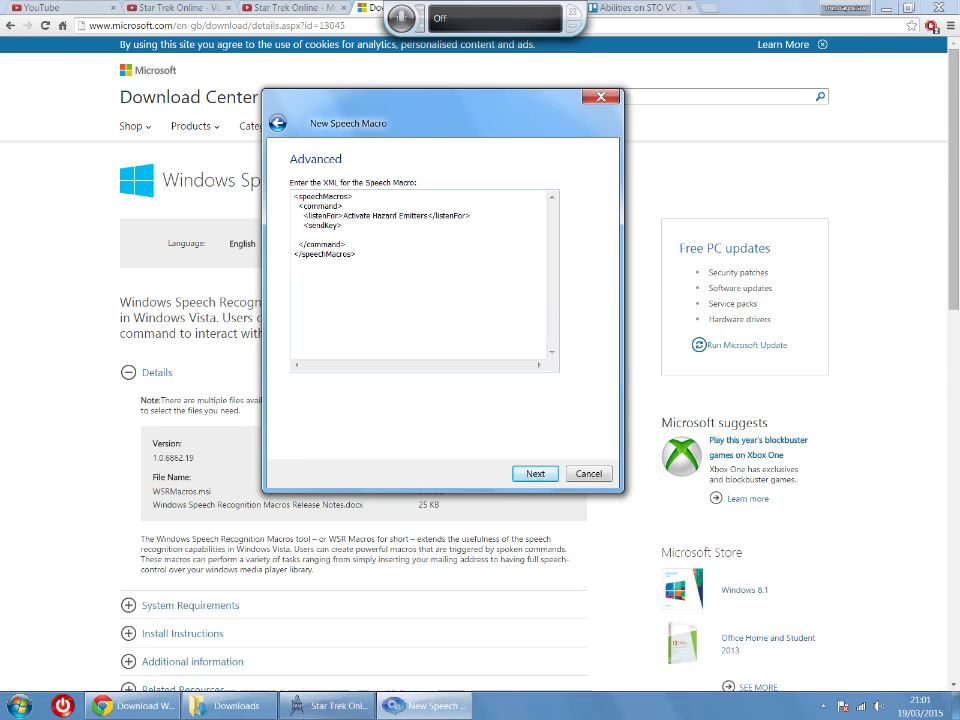
left_click(328, 705)
left_click(328, 705)
type("7</sendKey")
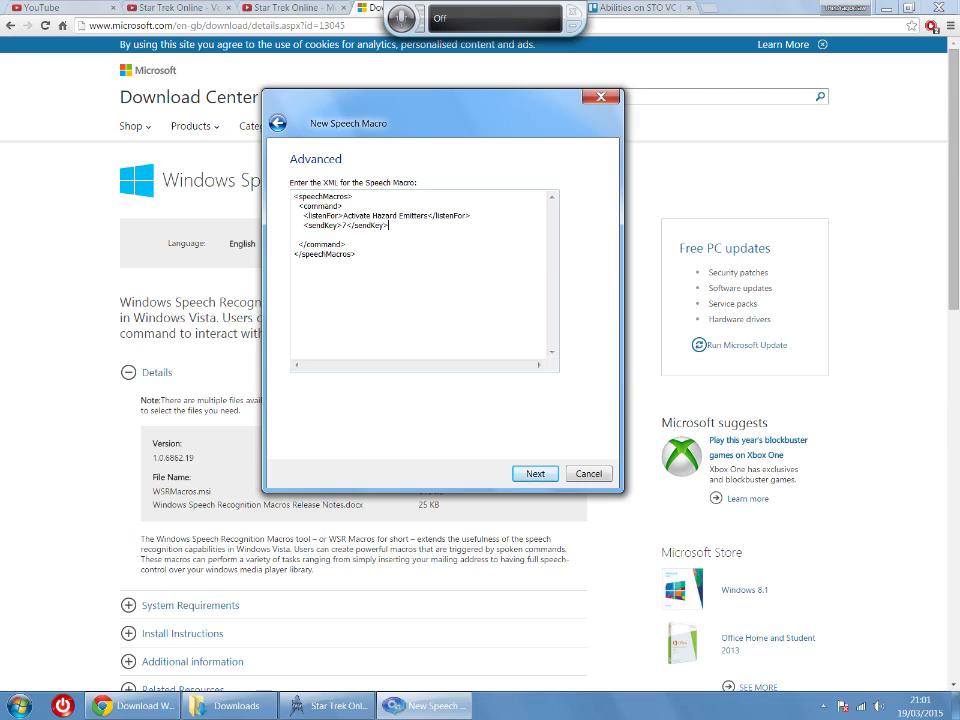
type(">")
key("Left")
key("Left")
key("Left")
key("Left")
key("Left")
key("Left")
type("s")
Step: Add the spoken response <speak>Hazard emitters activated</speak> below the sendKeys line
type("<speak")
type(">")
type("Hazard ")
type("emitters")
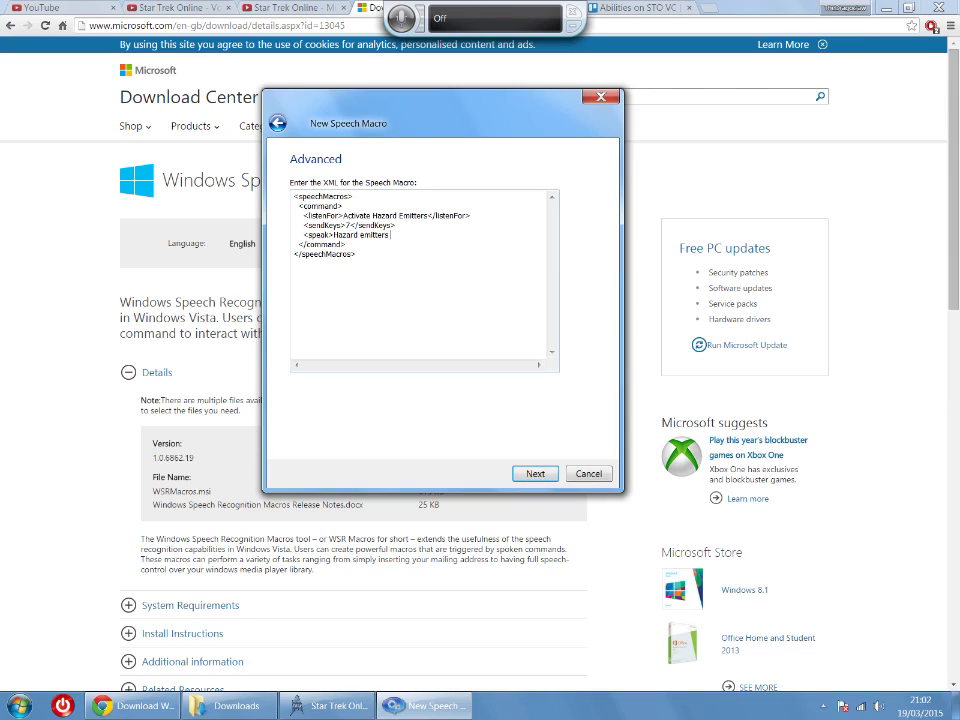
type(" activated</speak>")
double_click(375, 235)
left_click(398, 235)
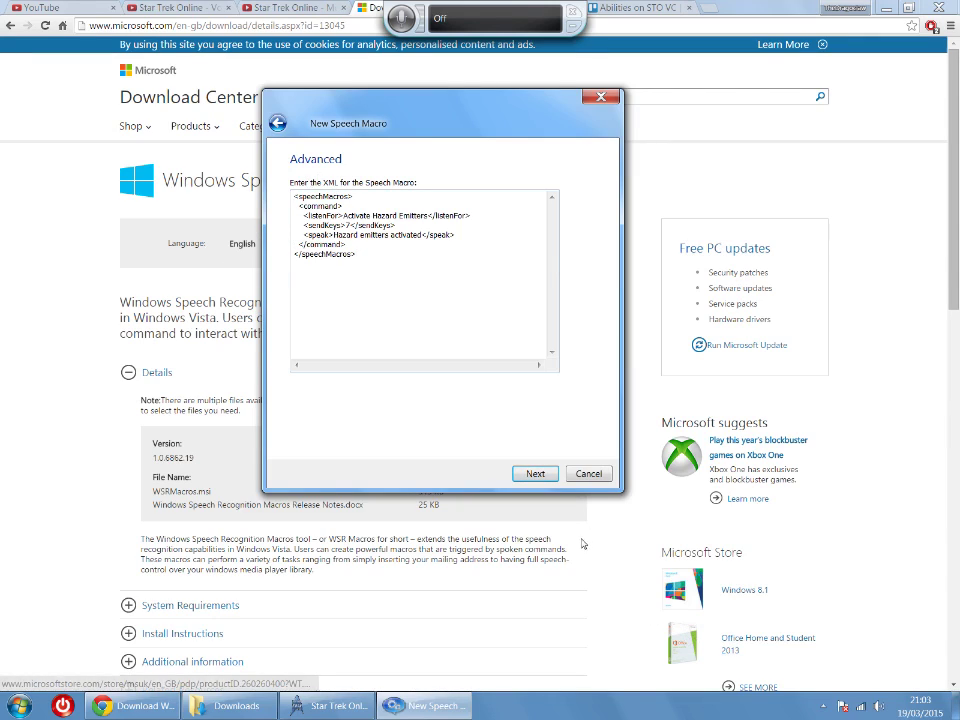
Step: Name the macro file HE2.WSRMac in the Speech Macros folder and create it without a digital signature
left_click(527, 474)
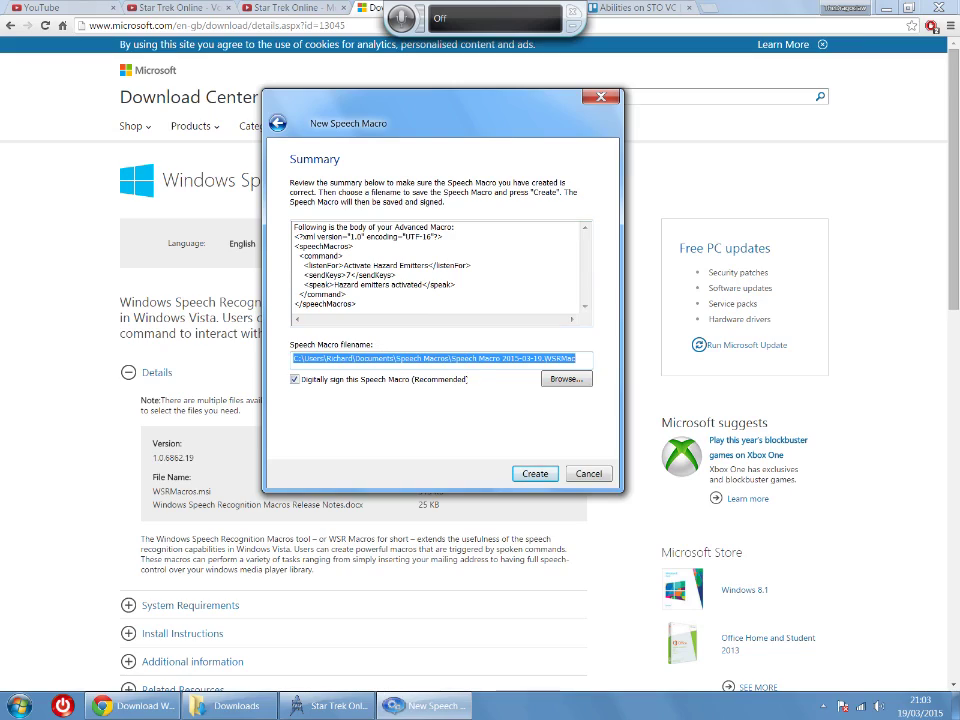
left_click(544, 358)
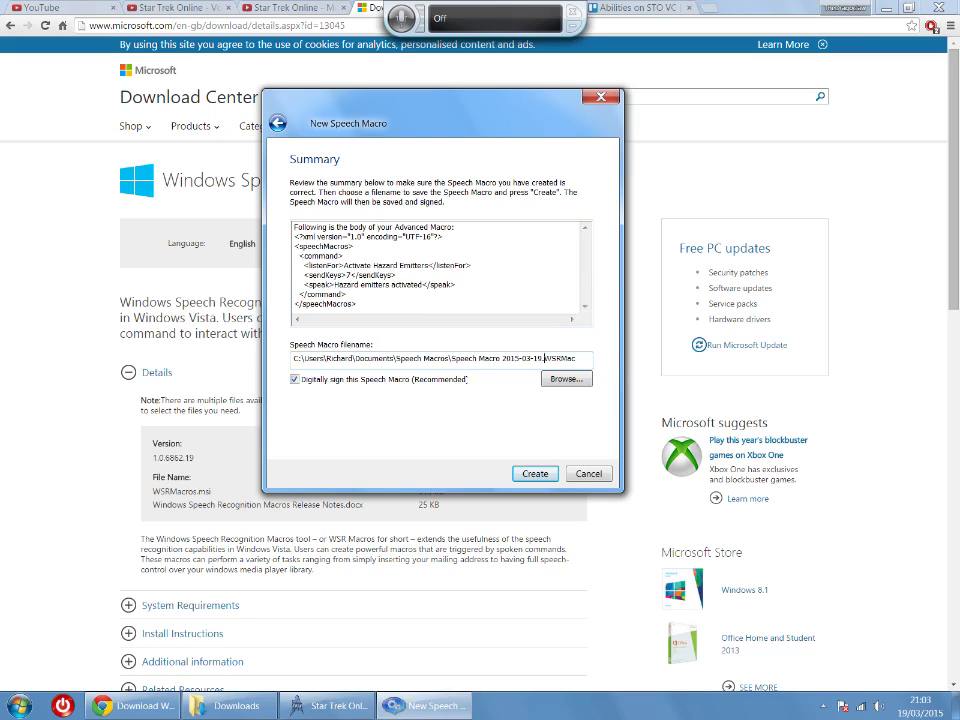
key("BackSpace")
key("BackSpace")
key("BackSpace")
key("BackSpace")
key("BackSpace")
key("BackSpace")
key("BackSpace")
key("BackSpace")
key("BackSpace")
key("BackSpace")
key("BackSpace")
key("BackSpace")
key("BackSpace")
key("BackSpace")
key("BackSpace")
key("BackSpace")
key("BackSpace")
key("BackSpace")
key("BackSpace")
key("BackSpace")
key("BackSpace")
key("BackSpace")
key("BackSpace")
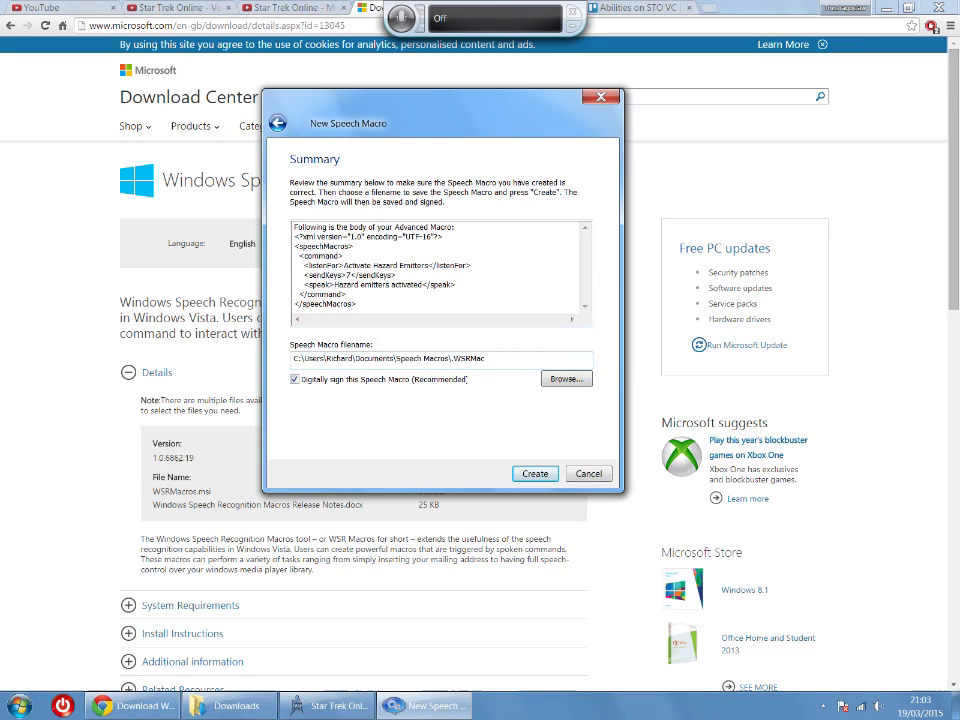
type("Haz")
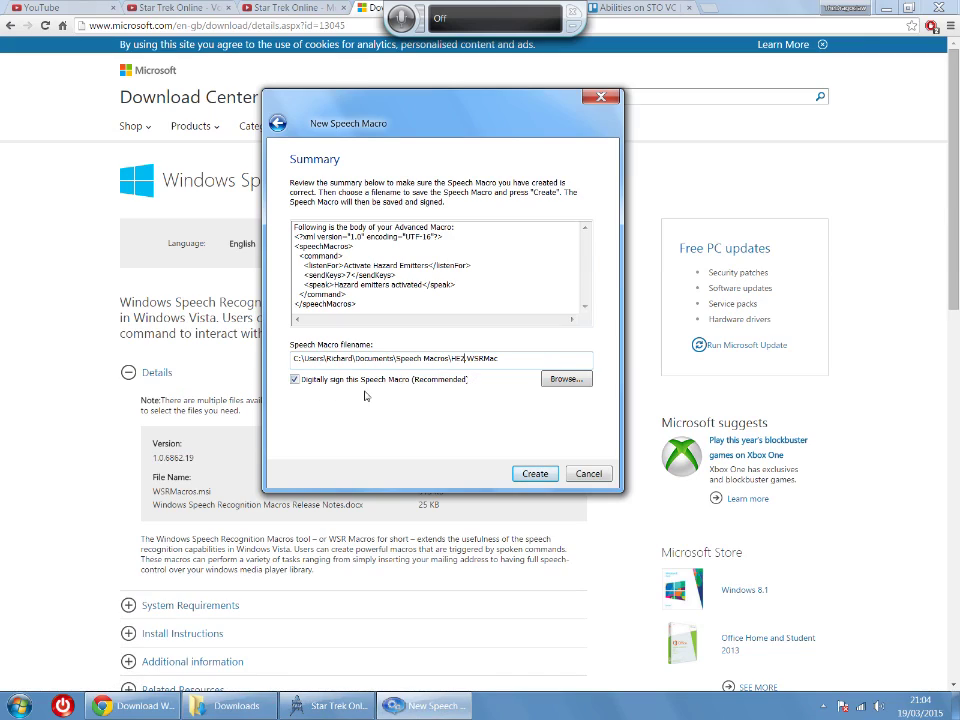
left_click(296, 380)
left_click(535, 474)
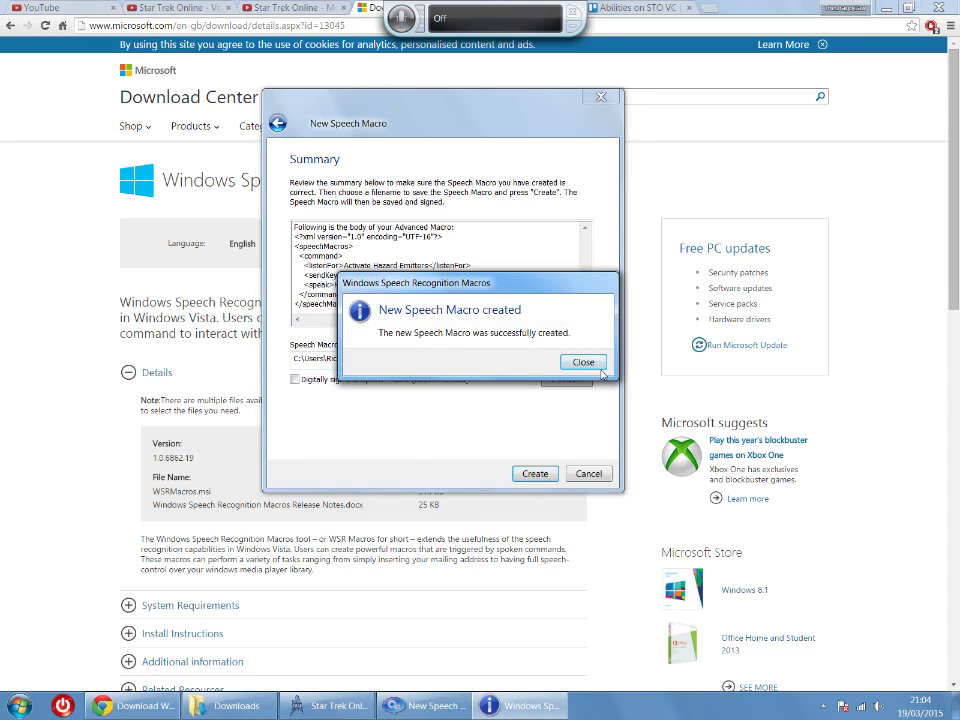
Step: Dismiss the macro creation notice, open the Speech Macros folder in the Documents library and select HE2.WSRMac
left_click(574, 362)
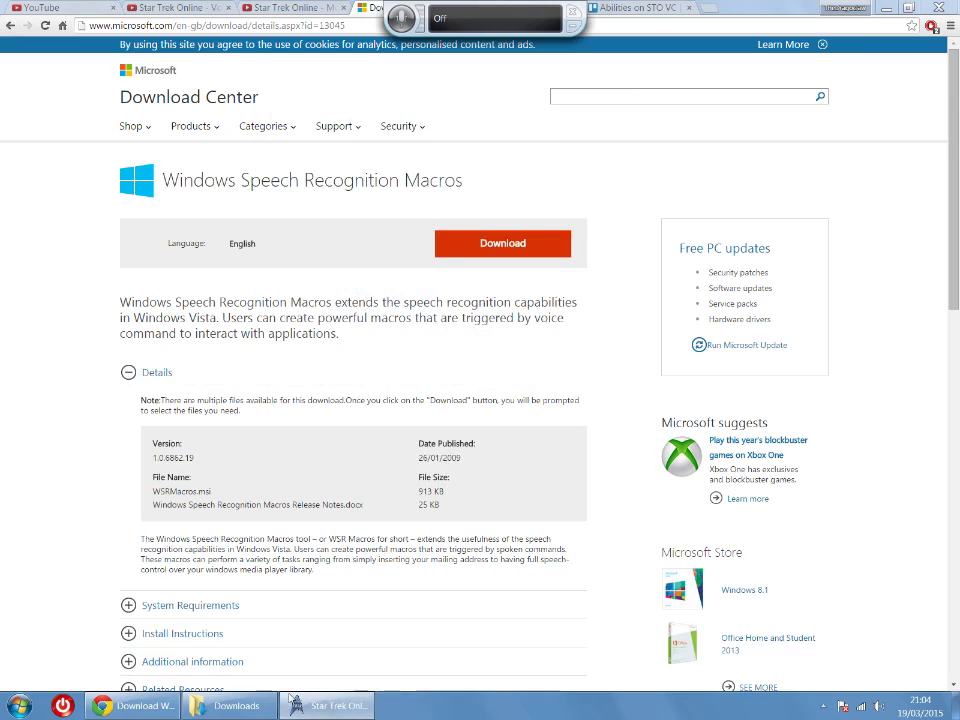
left_click(236, 700)
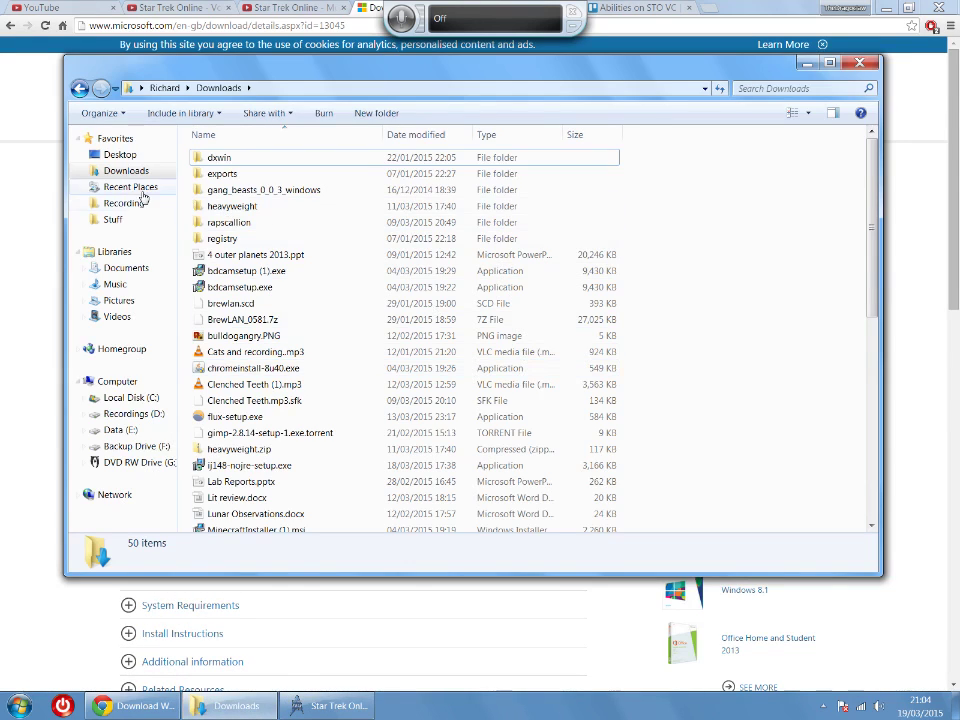
left_click(130, 268)
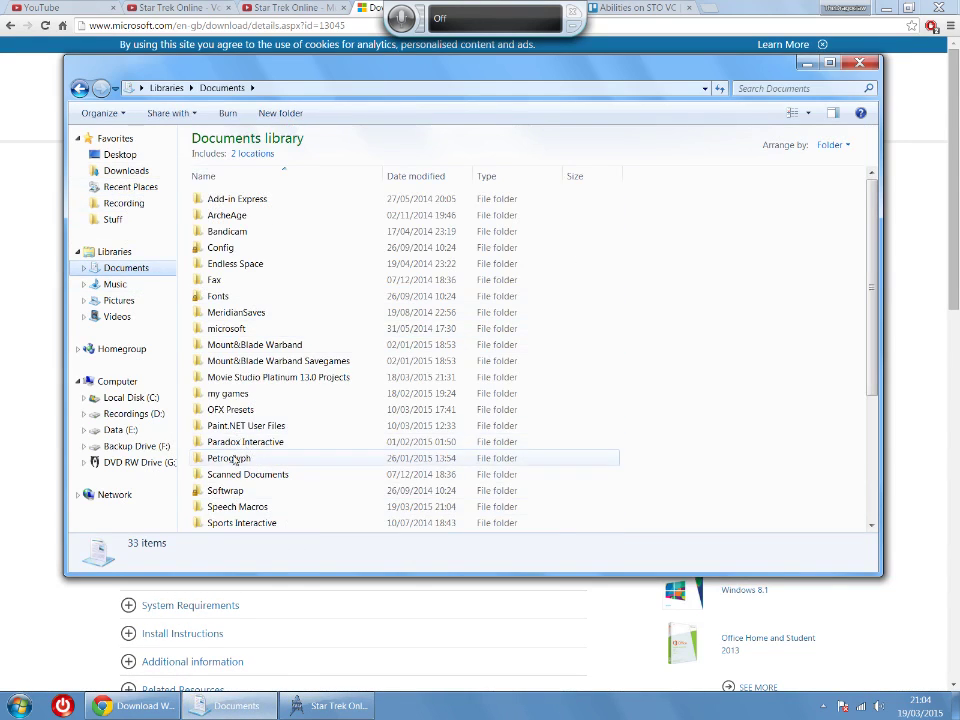
double_click(226, 507)
left_click(228, 263)
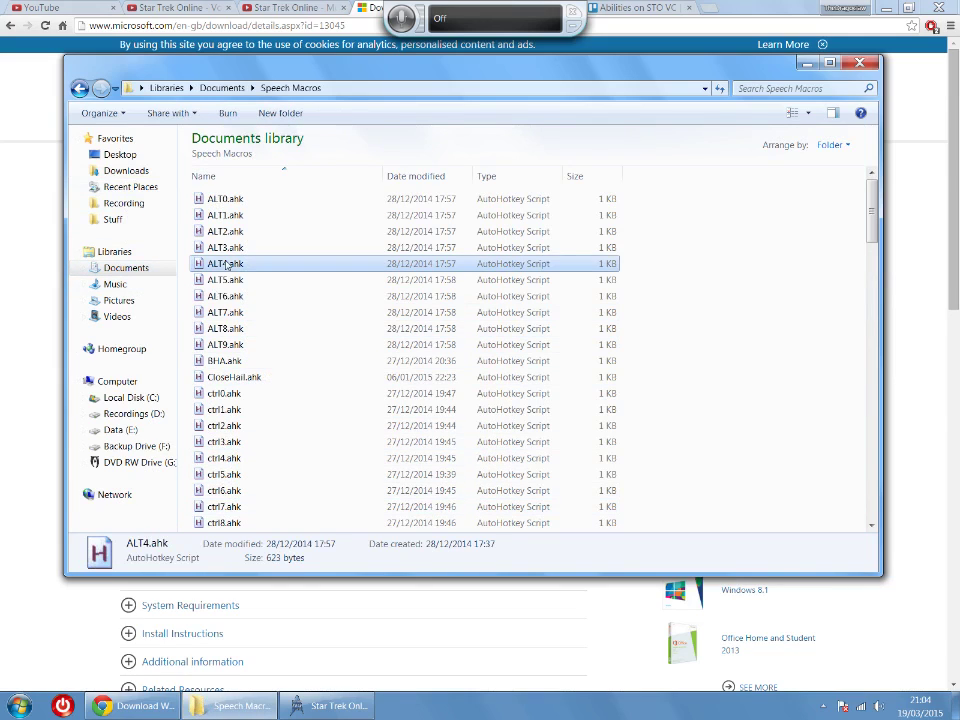
scroll(263, 336, "down", 15)
scroll(263, 336, "up", 6)
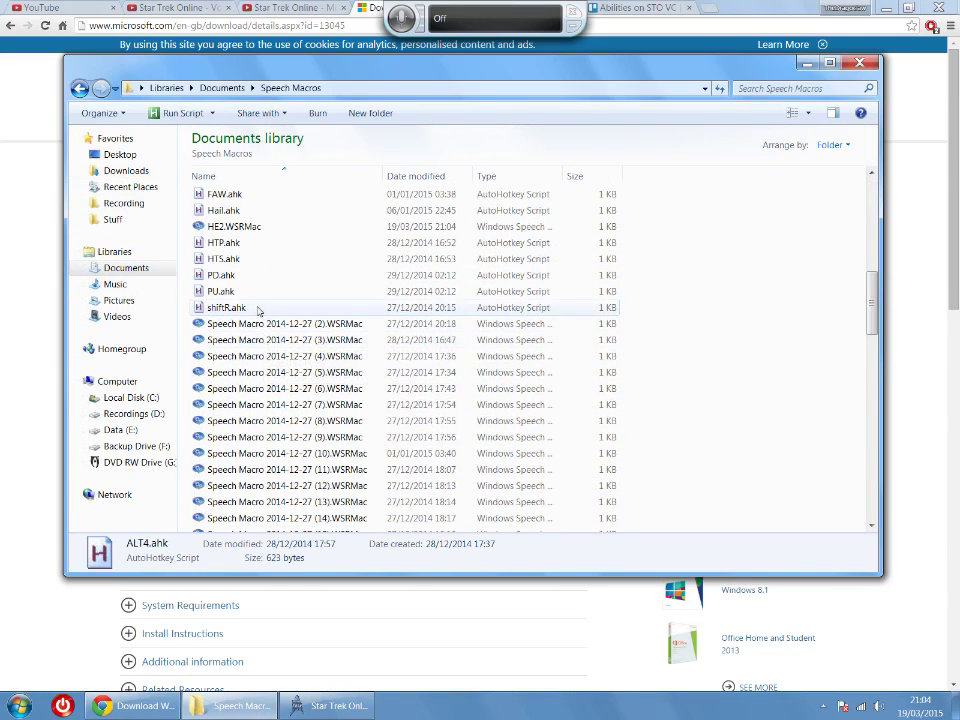
left_click(310, 376)
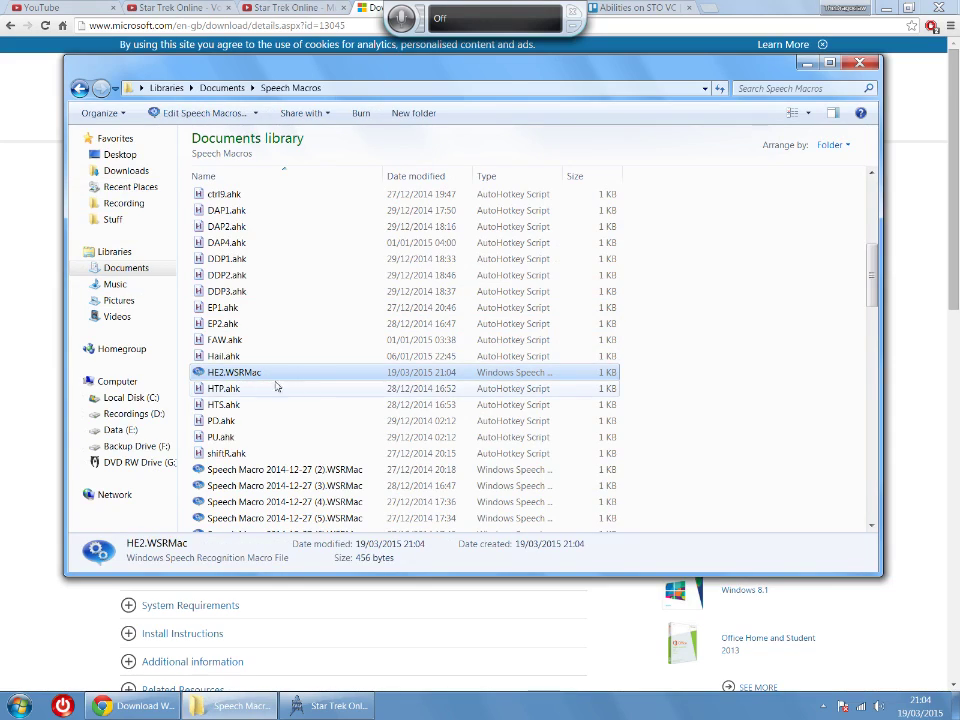
Step: Look through the speech macro files and AutoHotkey scripts stored in the Speech Macros folder alongside HE2.WSRMac
scroll(306, 390, "down", 13)
scroll(291, 306, "down", 8)
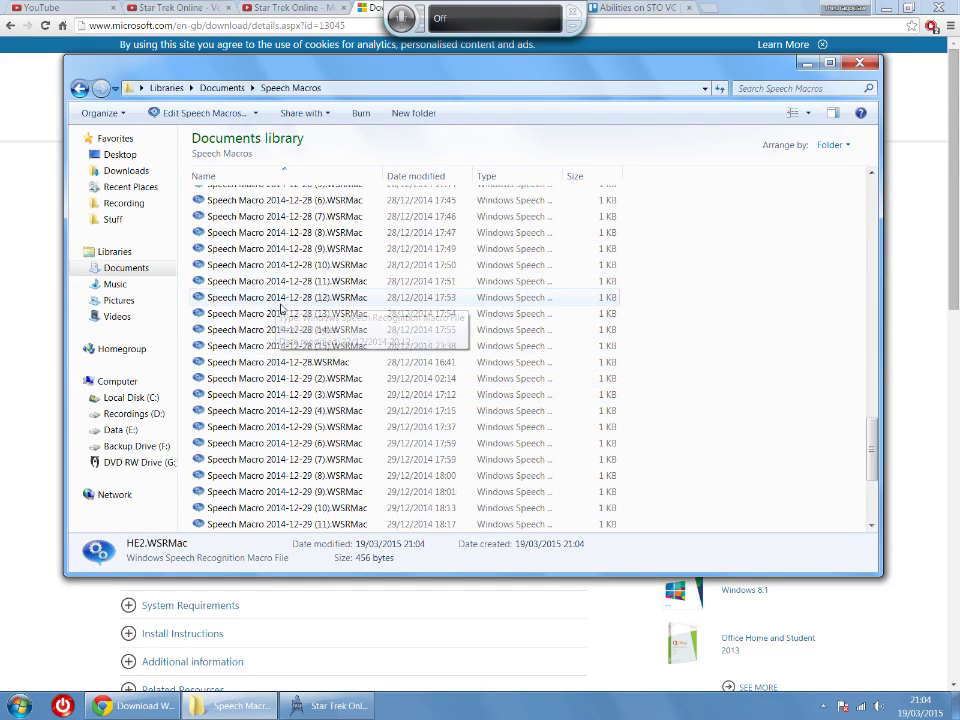
scroll(336, 428, "up", 12)
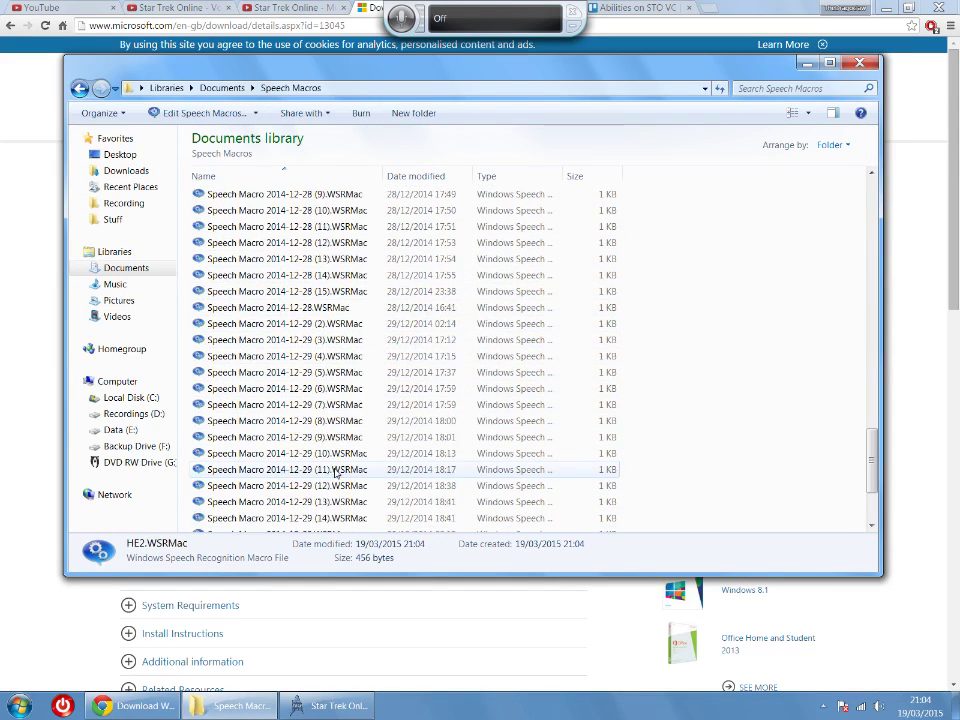
scroll(340, 400, "up", 6)
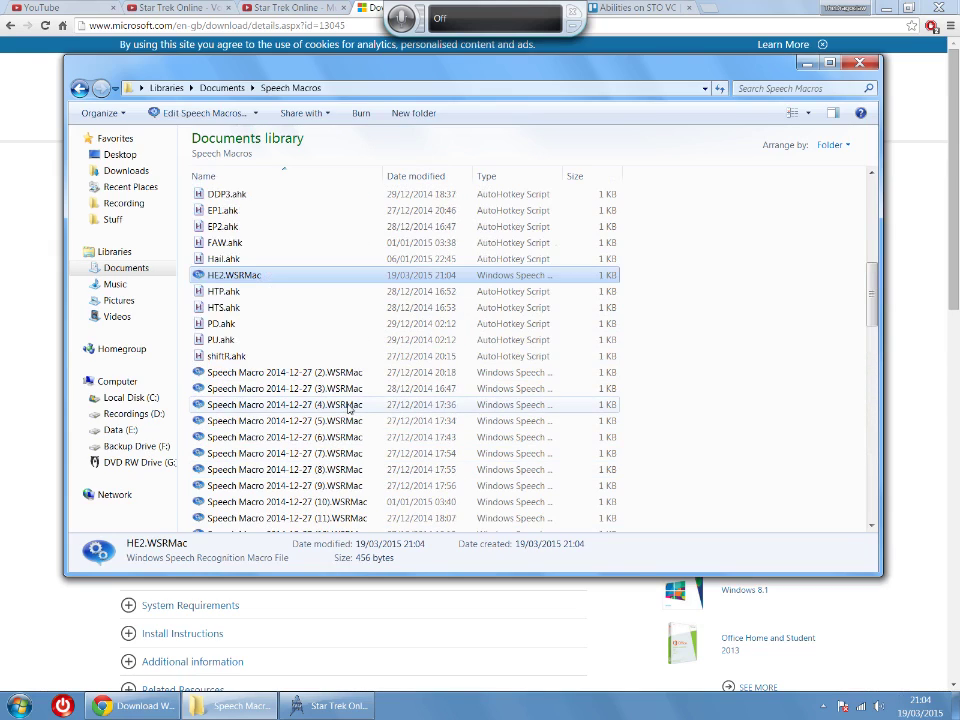
scroll(330, 410, "down", 15)
scroll(325, 418, "down", 1)
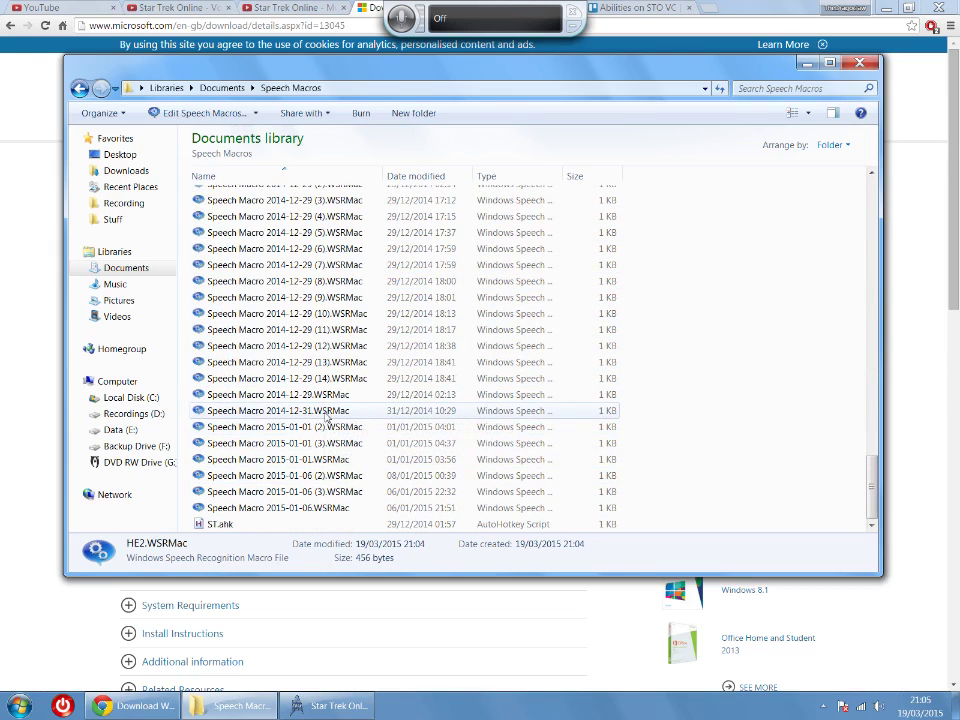
scroll(325, 418, "up", 14)
scroll(325, 421, "up", 8)
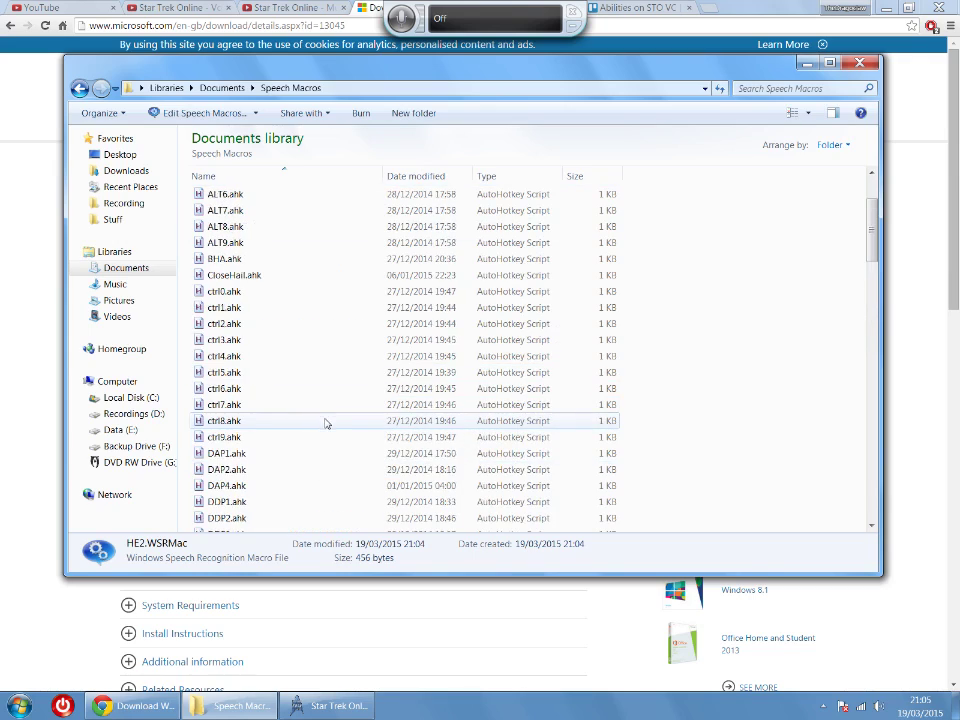
scroll(300, 409, "down", 8)
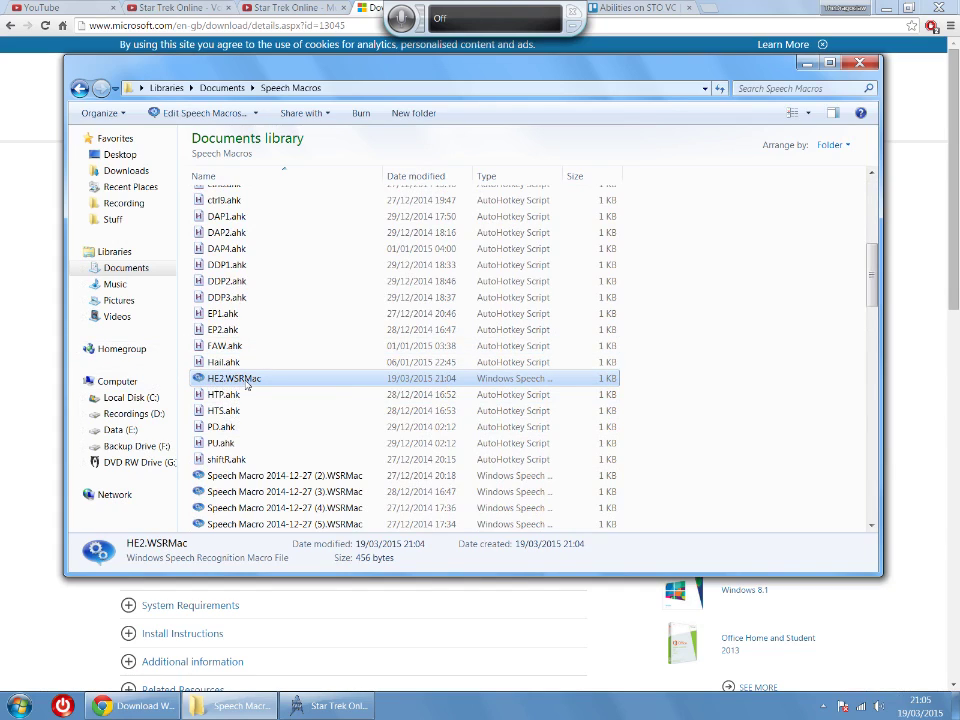
scroll(225, 420, "up", 7)
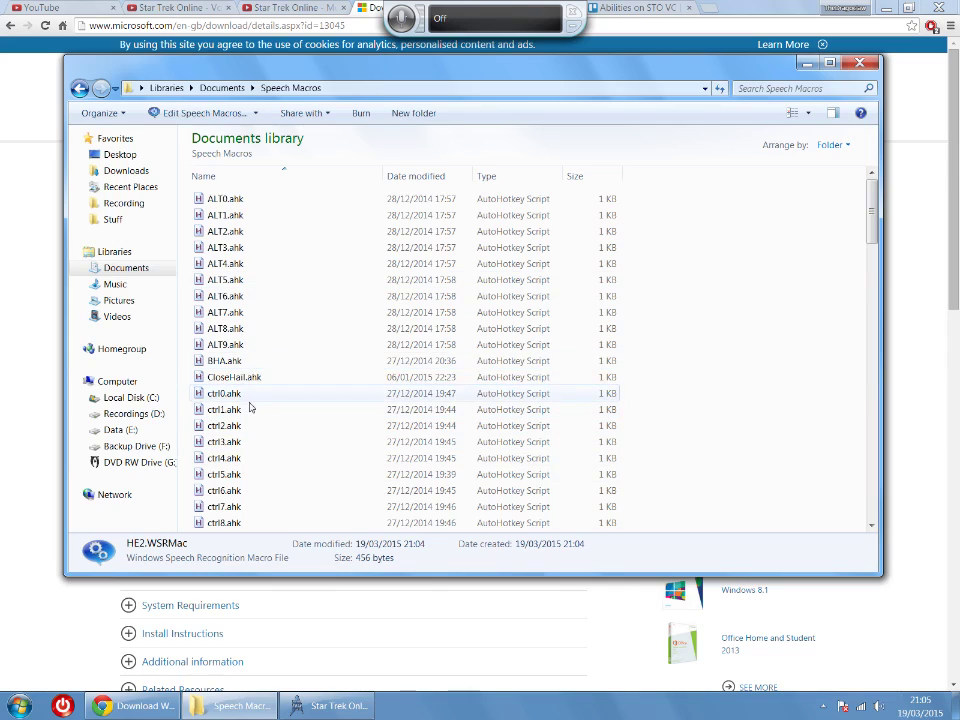
scroll(249, 405, "down", 7)
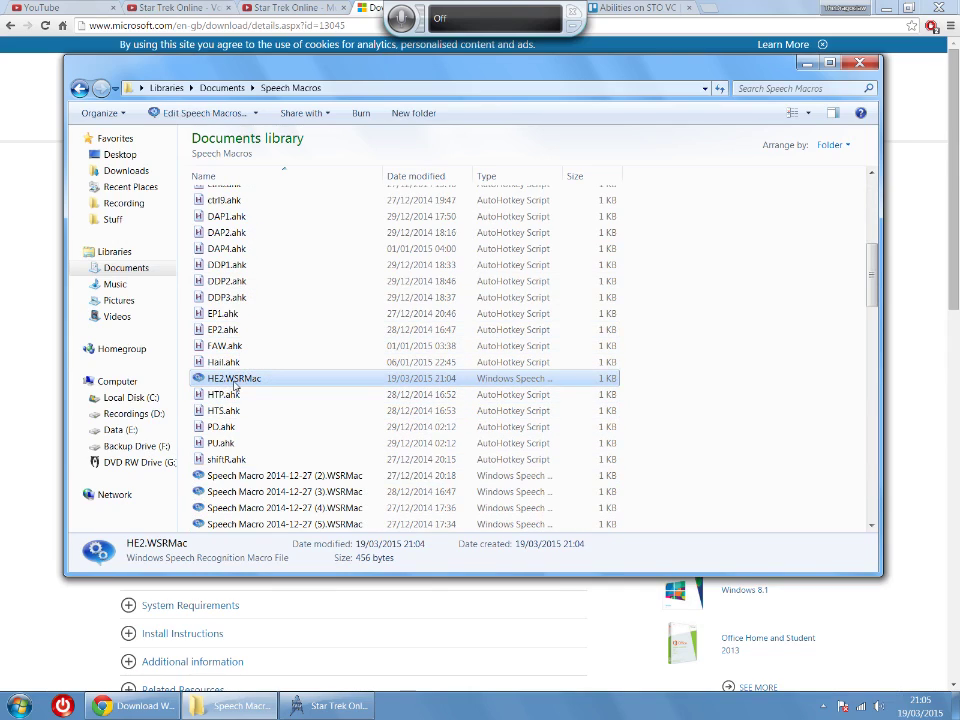
Step: Switch to Star Trek Online, test the Hazard Emitters bind 7 with speech recognition listening, and set recognition back to off
left_click(355, 706)
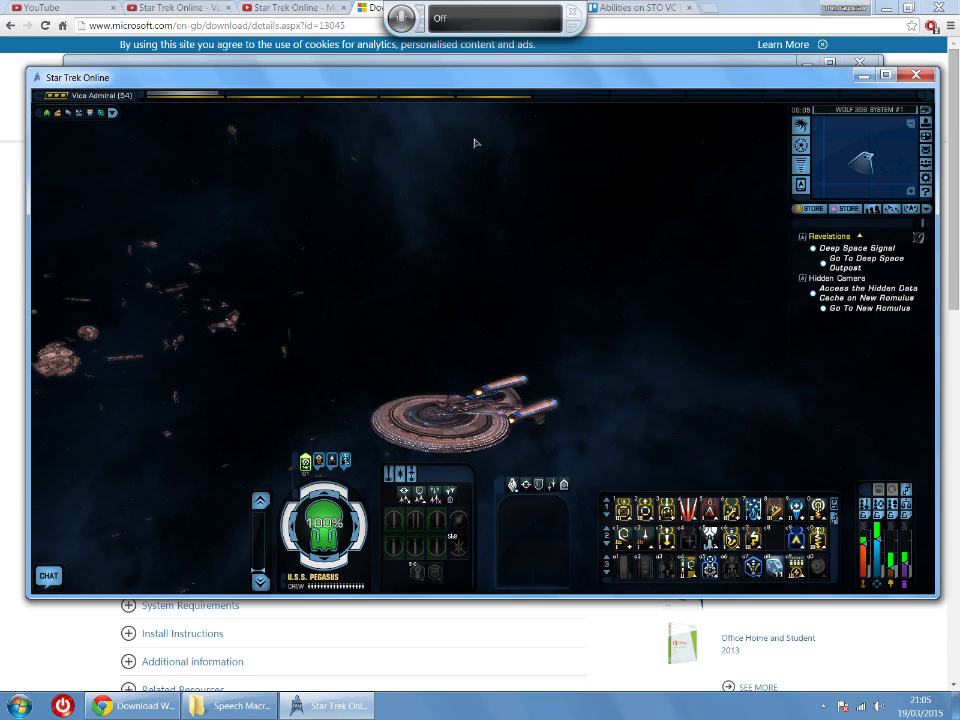
left_click_drag(616, 363, 560, 321)
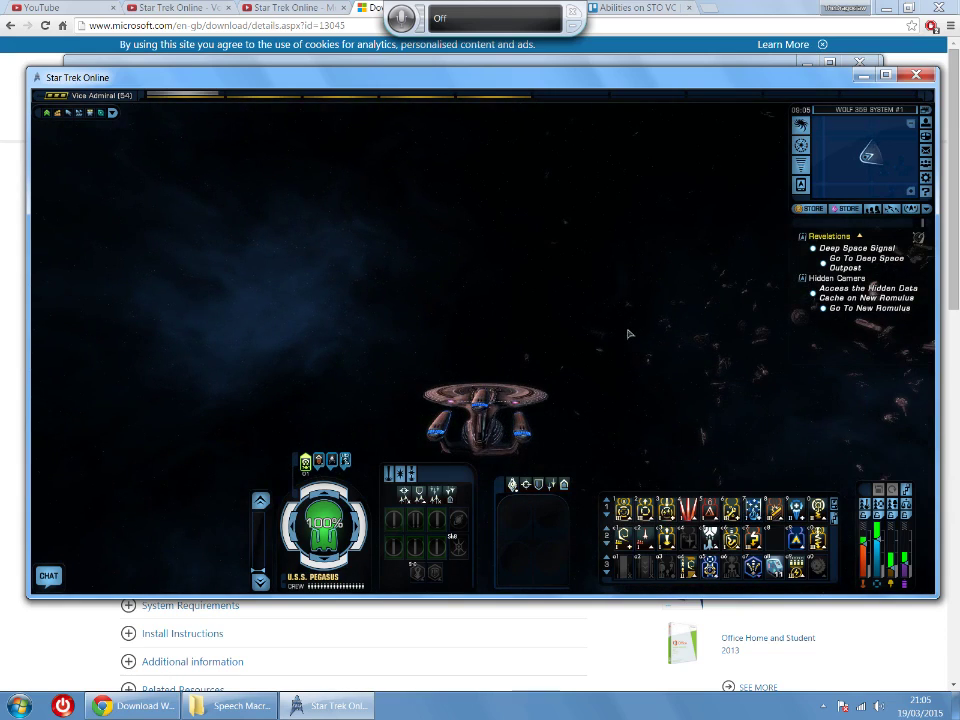
left_click(400, 18)
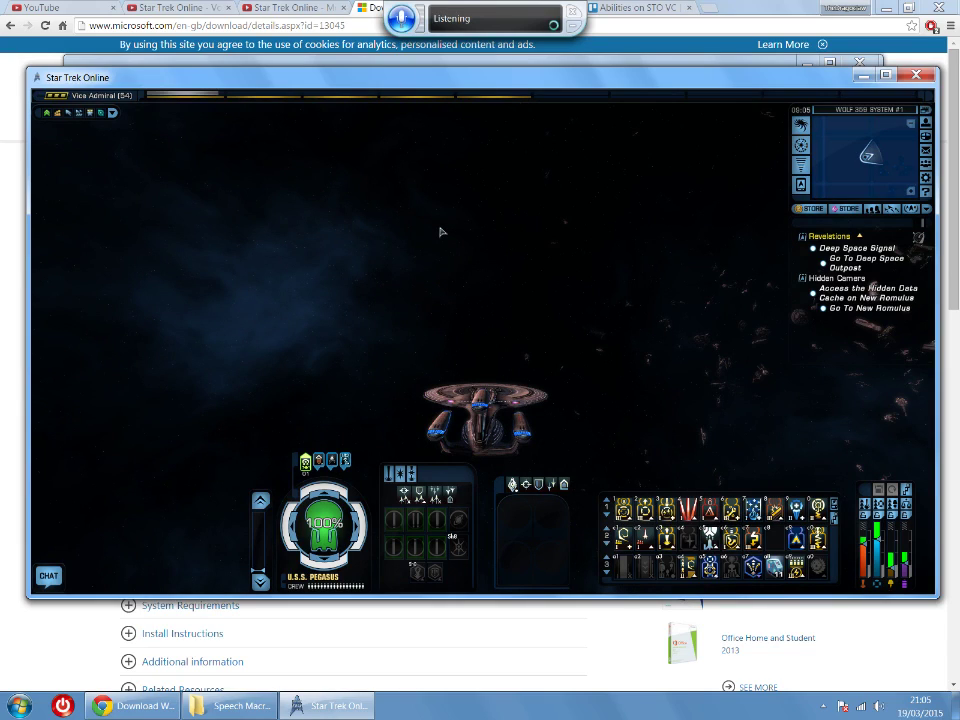
key("7")
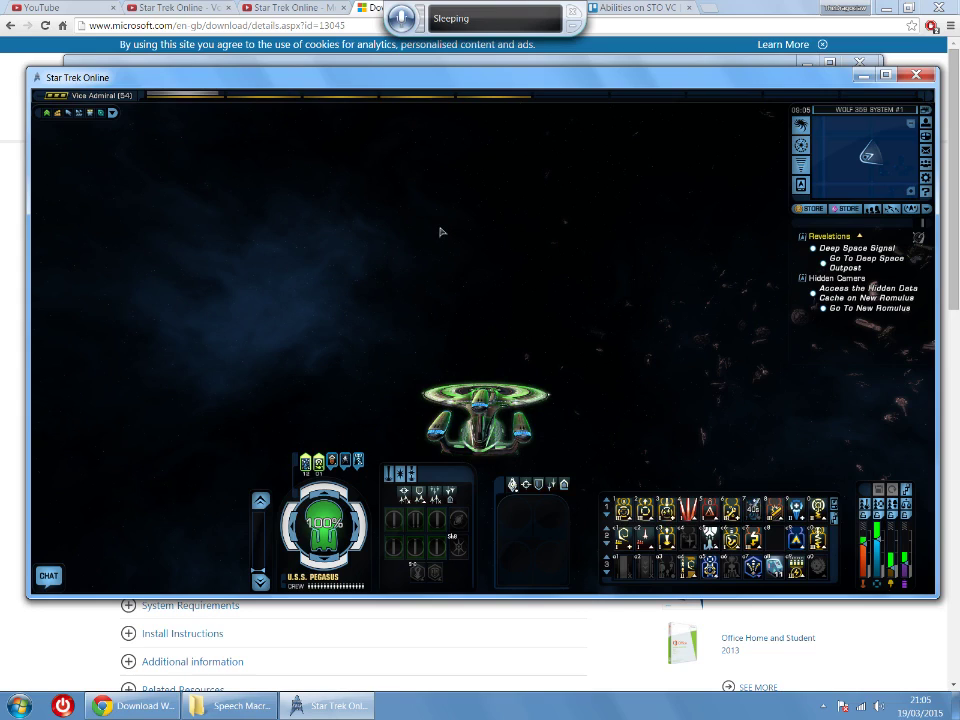
right_click(400, 18)
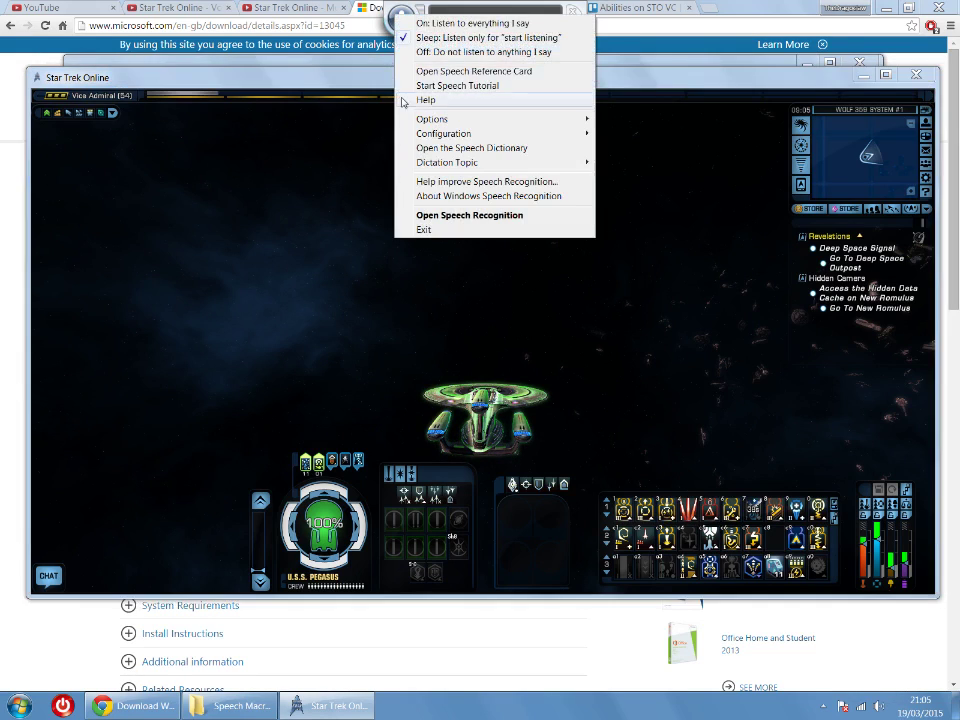
left_click(410, 51)
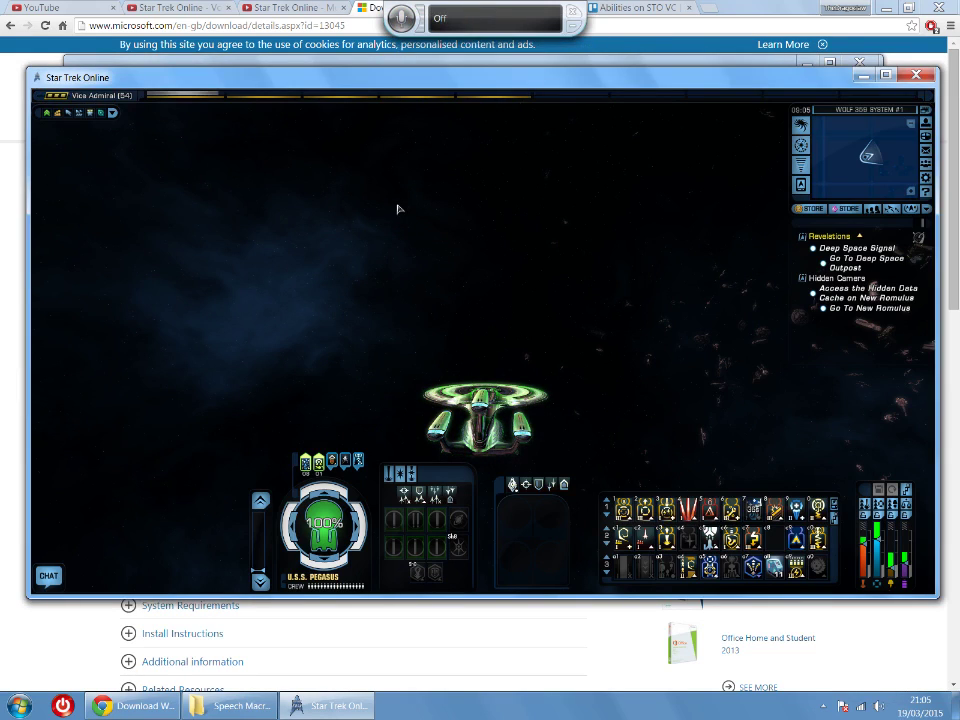
left_click_drag(582, 300, 320, 310)
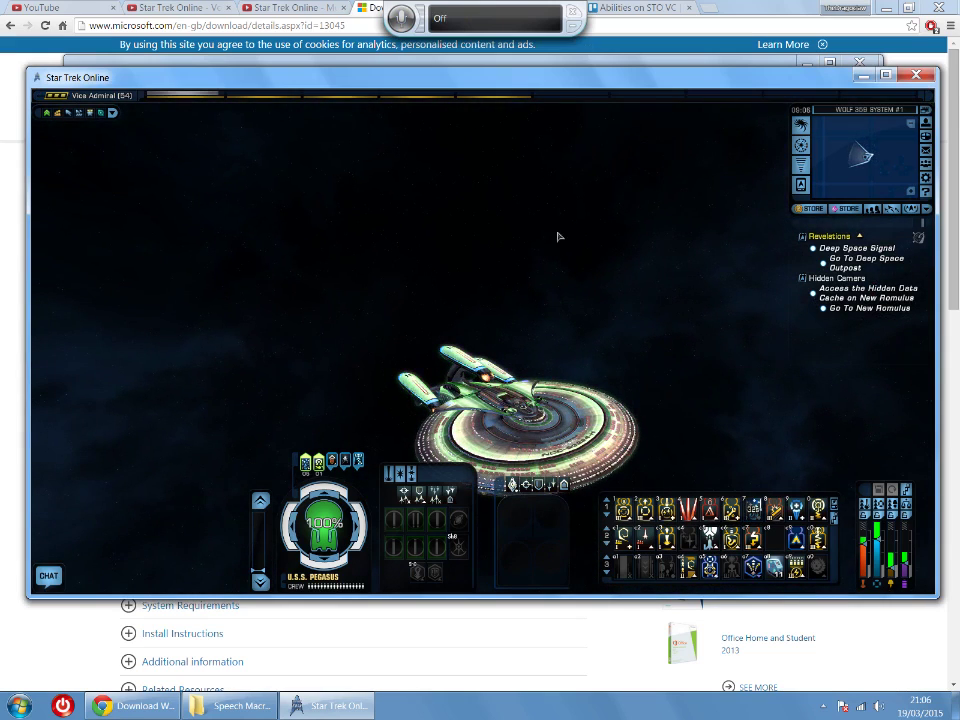
left_click_drag(557, 236, 557, 130)
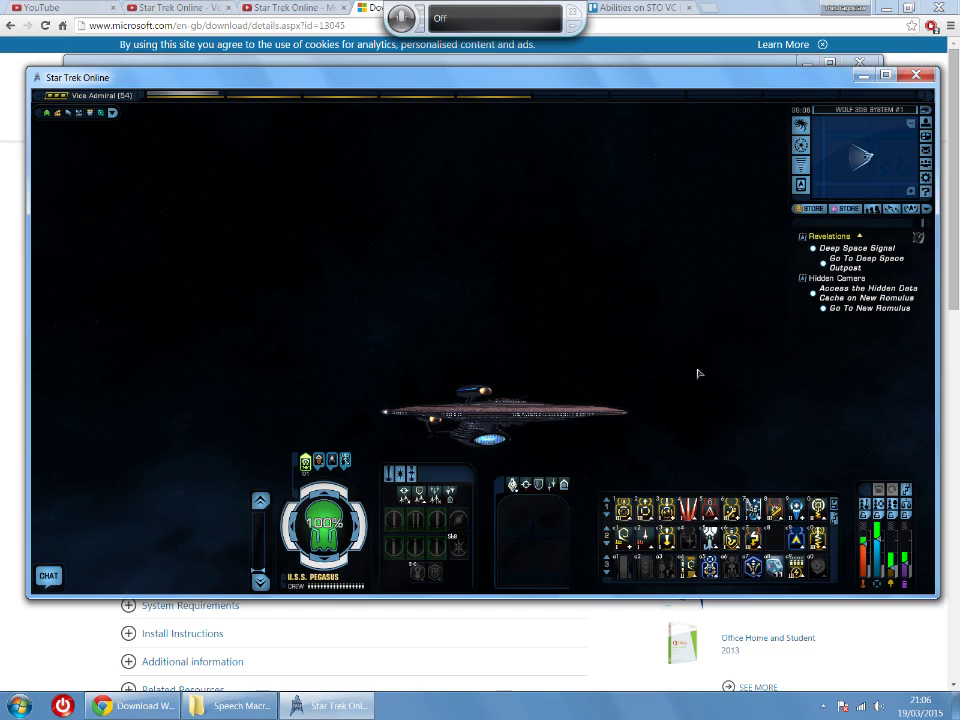
left_click_drag(632, 315, 600, 323)
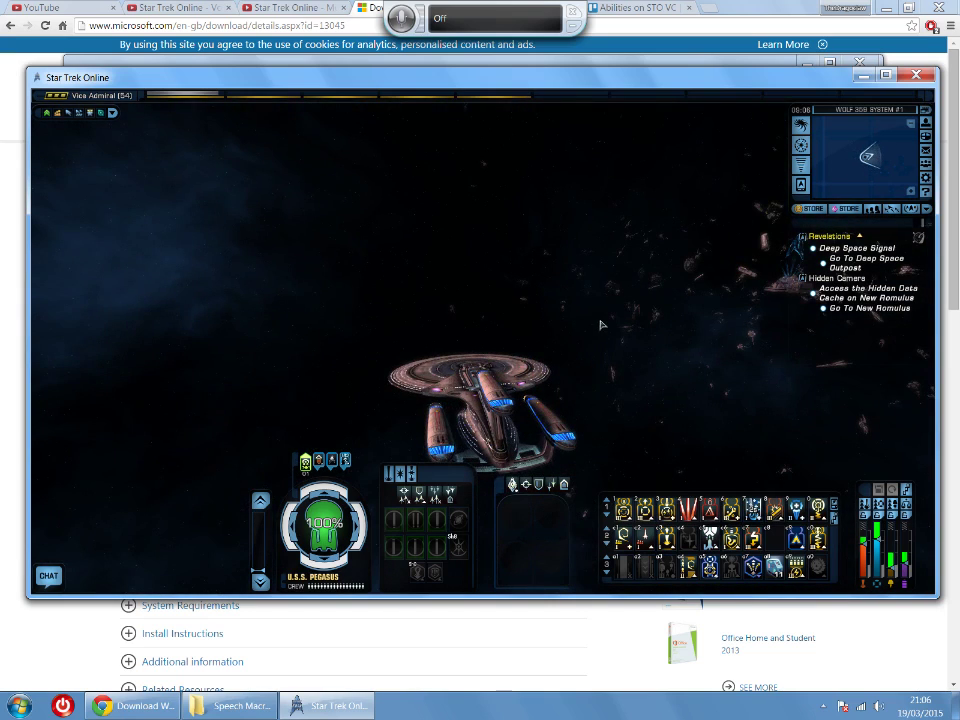
scroll(600, 324, "down", 3)
left_click_drag(615, 405, 800, 455)
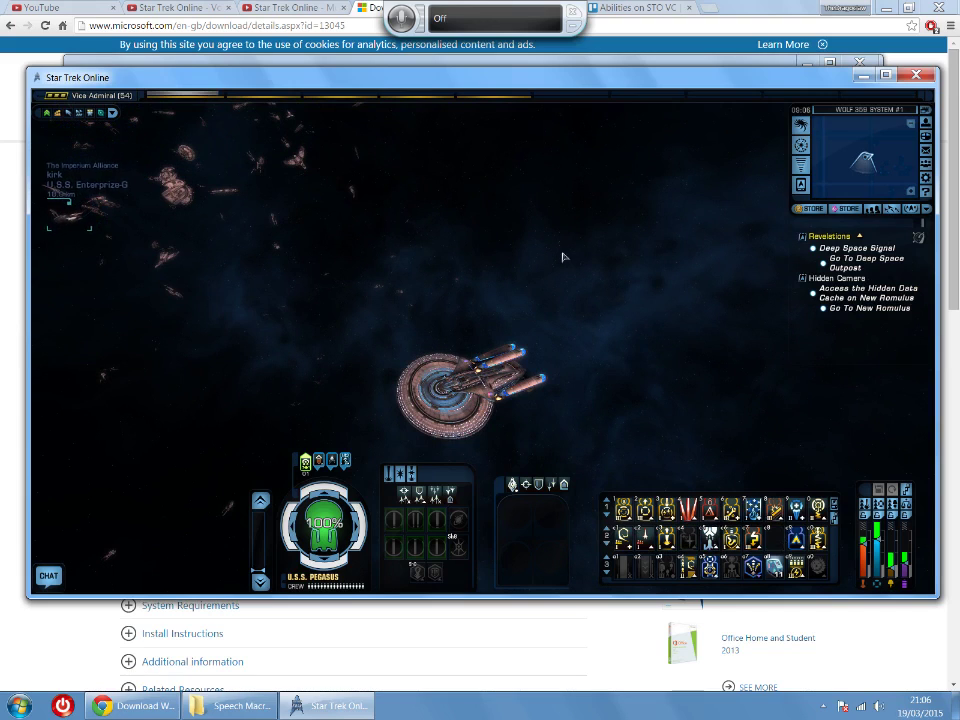
Step: Raise the ship's throttle to fly it forward through the Wolf 359 system
left_click_drag(564, 257, 442, 446)
left_click_drag(404, 240, 677, 407)
key("e")
key("e")
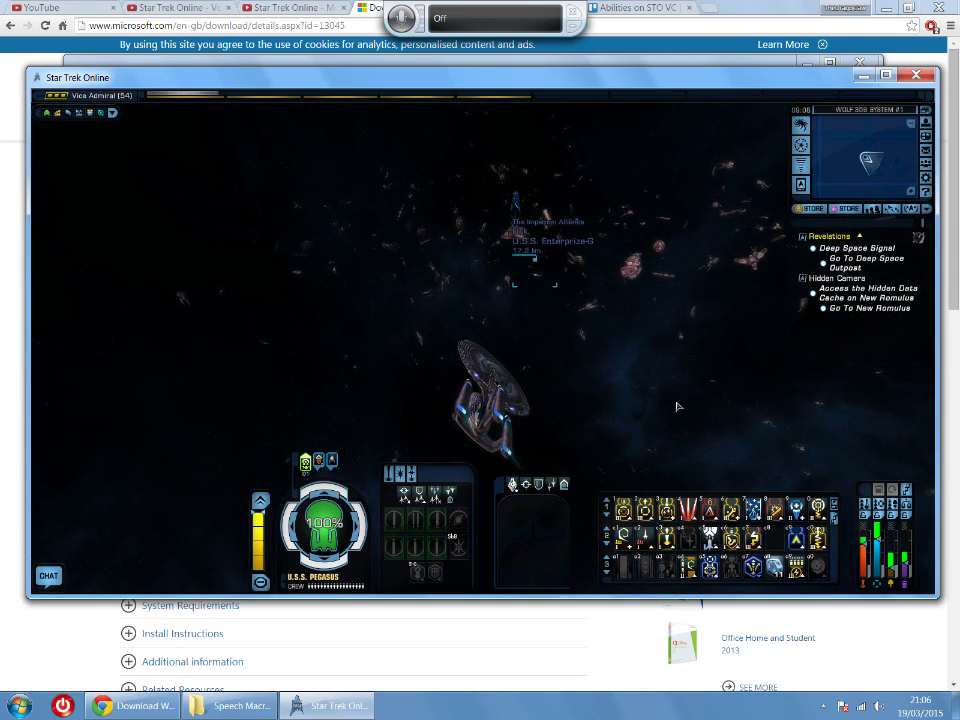